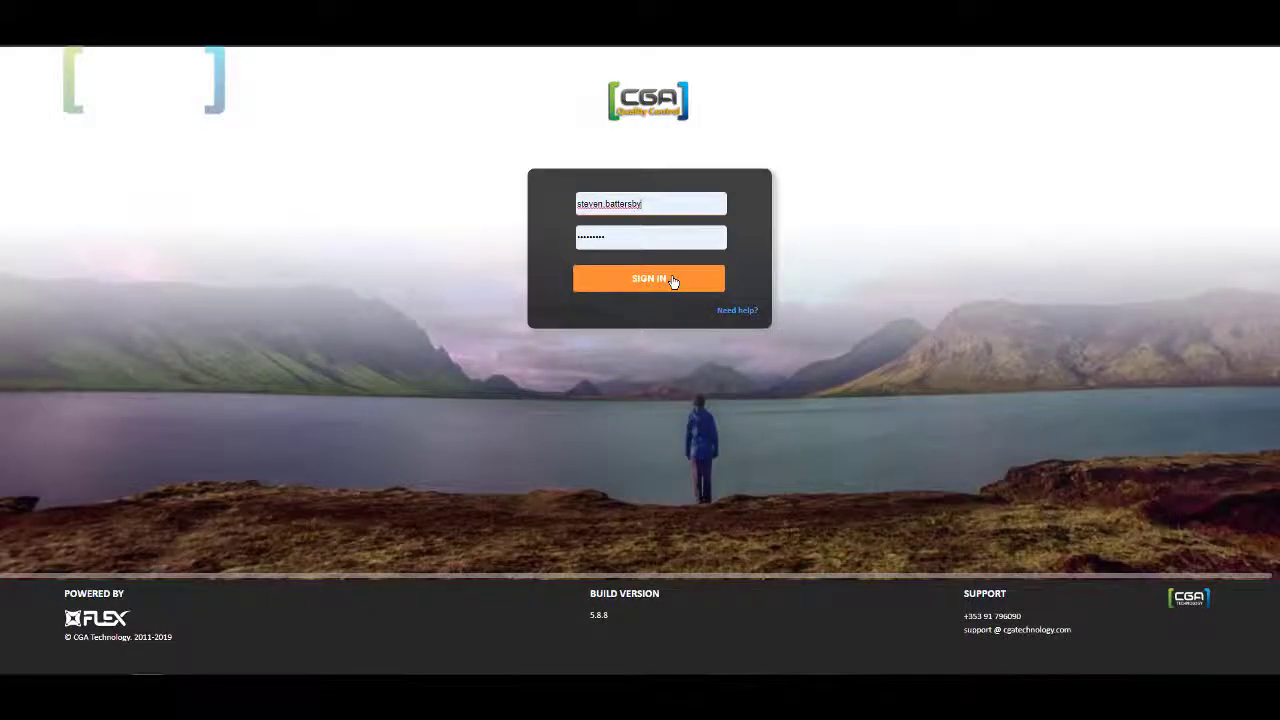
Sign in with the filled-in credentials and open the Stock Manager for the Trial Location [Flex101] project
left_click(673, 282)
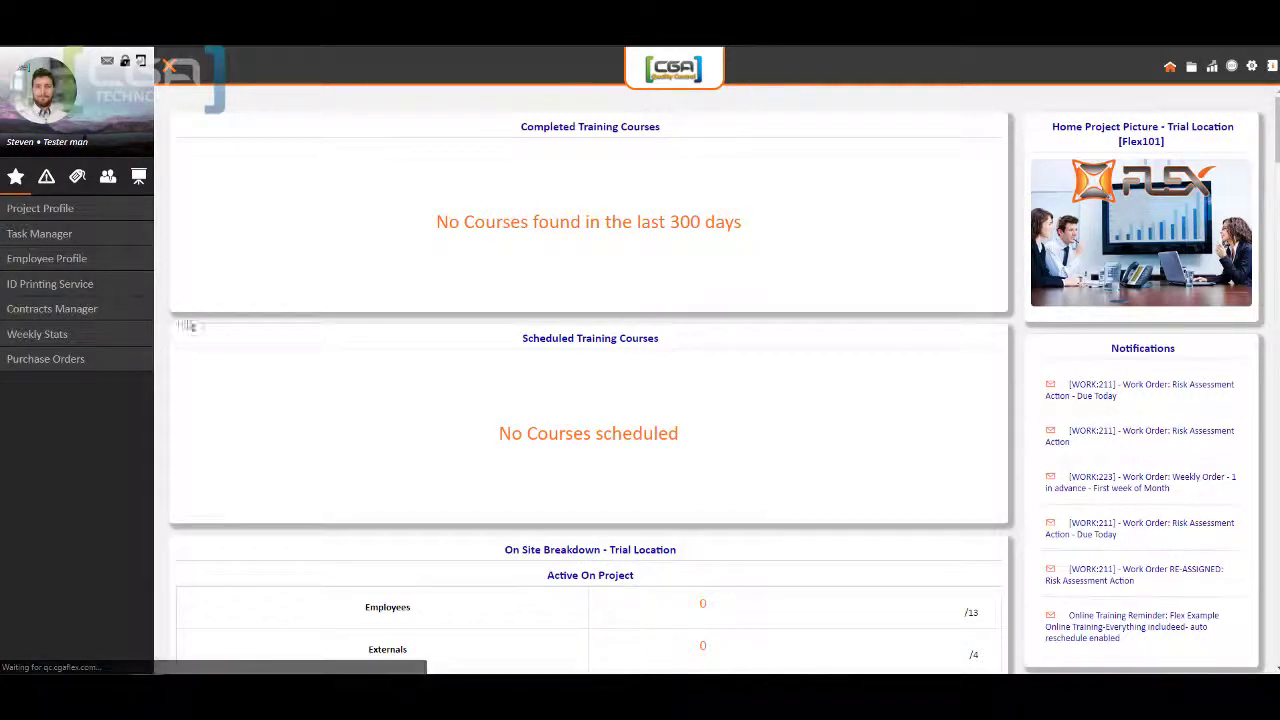
left_click(77, 177)
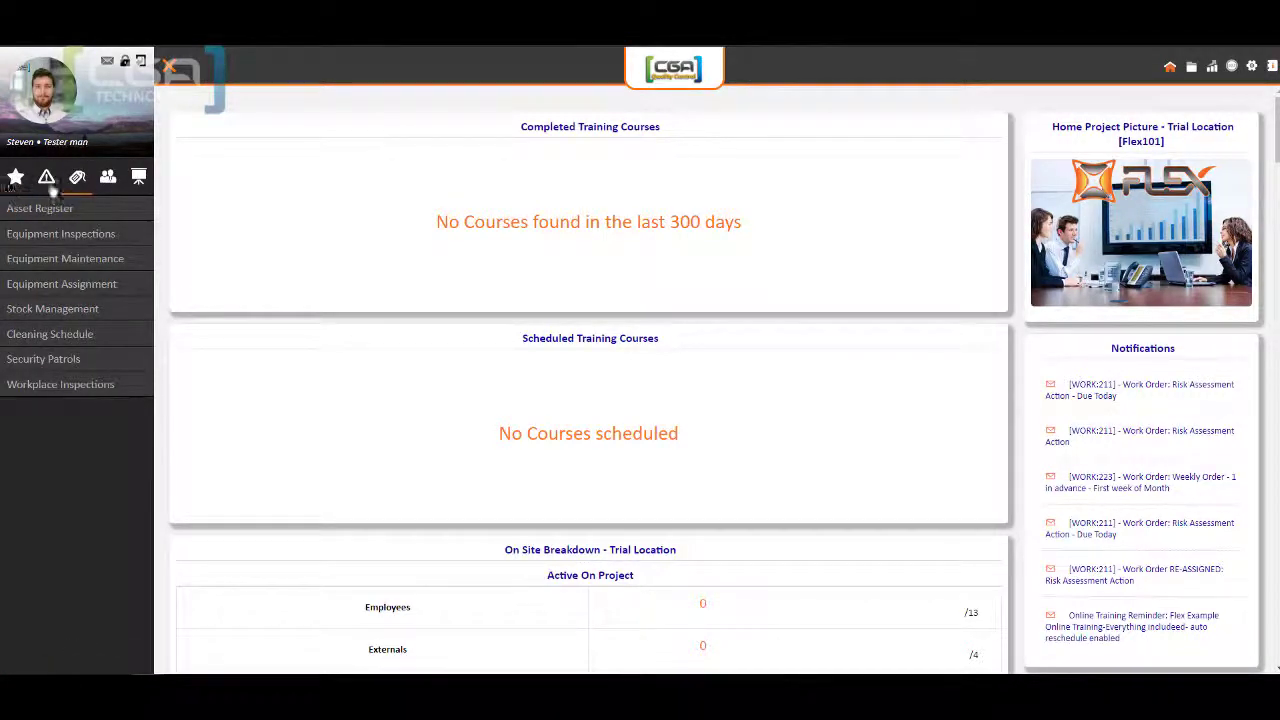
left_click(80, 312)
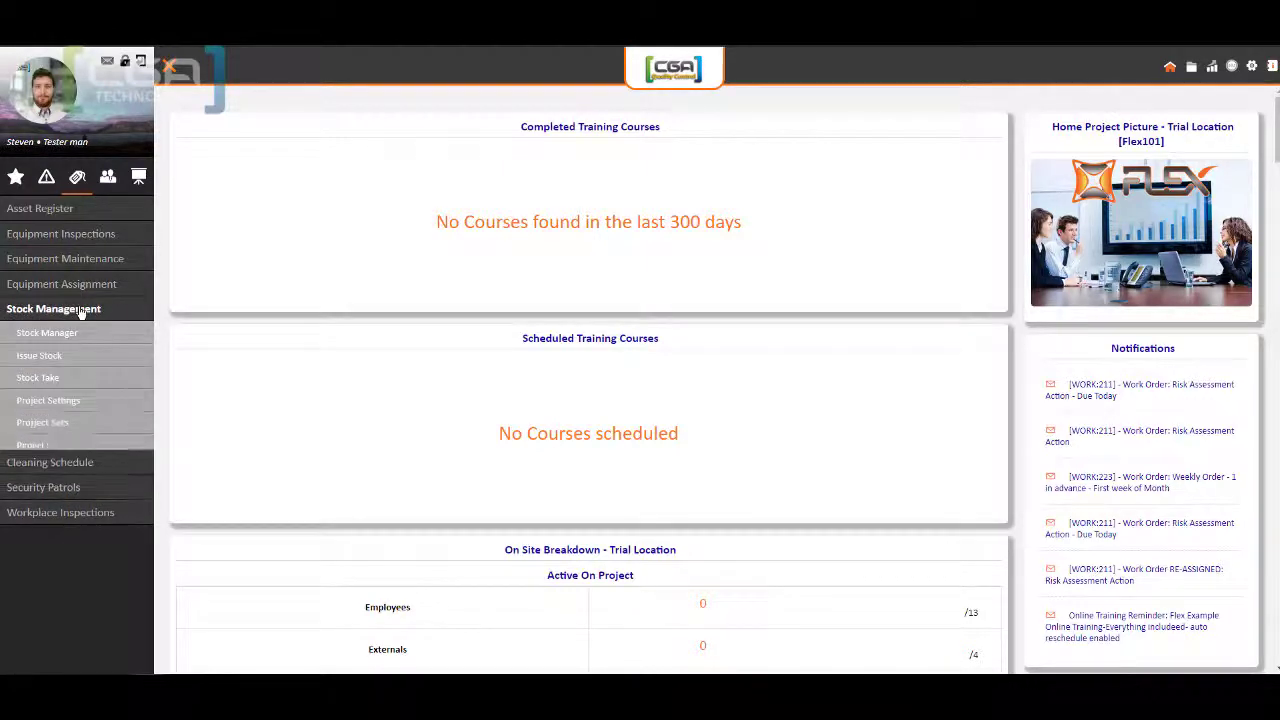
left_click(87, 335)
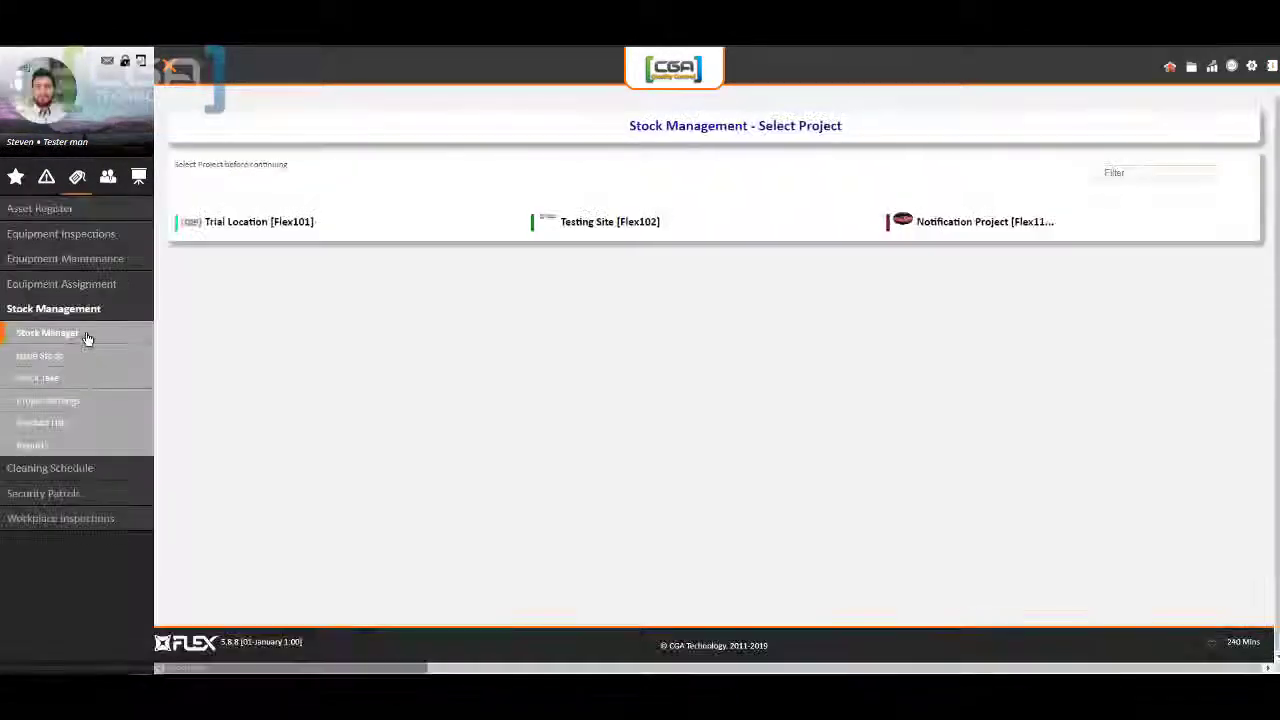
left_click(233, 223)
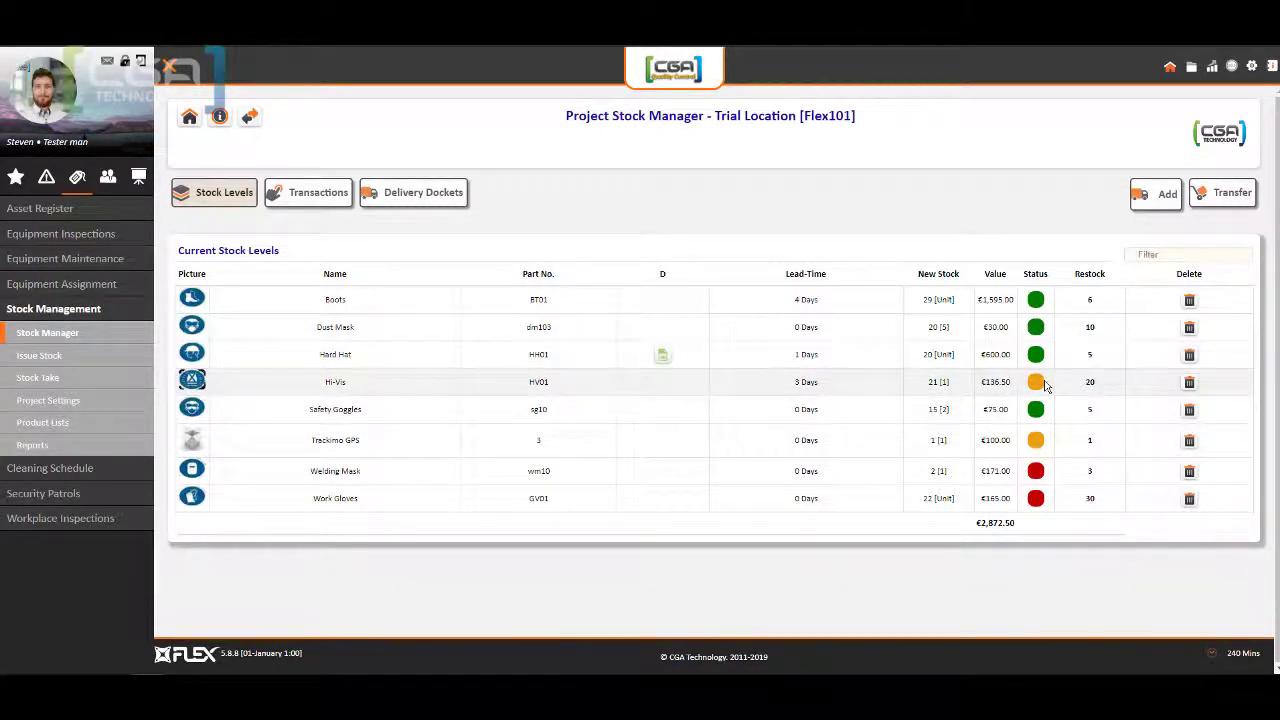
Review the stock transaction log of Trial Location, including its transaction type filter and oldest entries
left_click(335, 196)
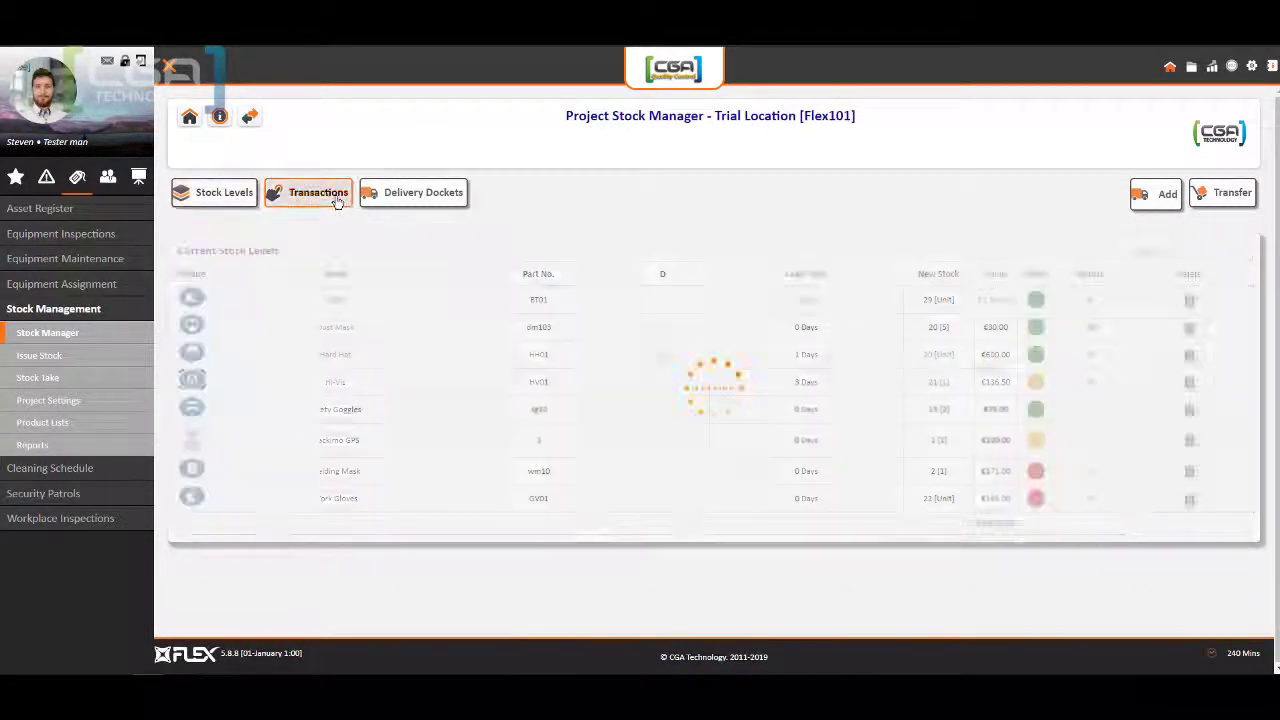
left_click(380, 275)
left_click(380, 283)
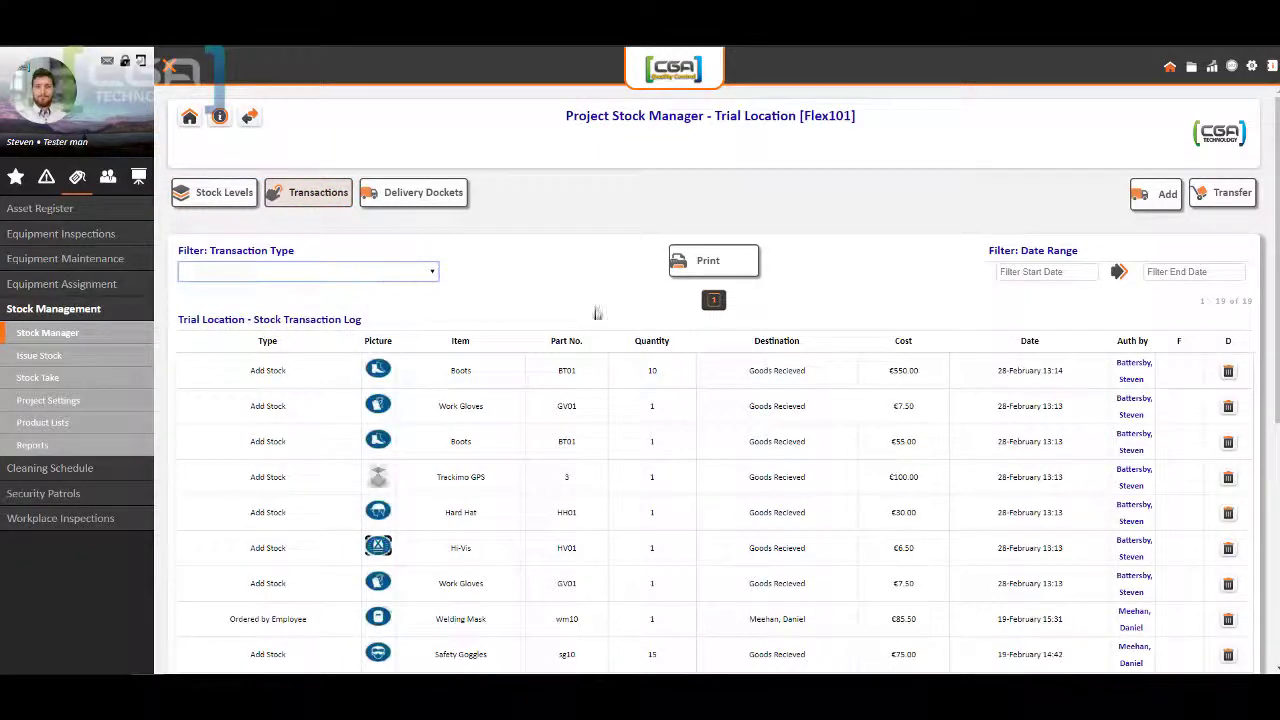
scroll(600, 325, "down", 1)
scroll(600, 325, "down", 3)
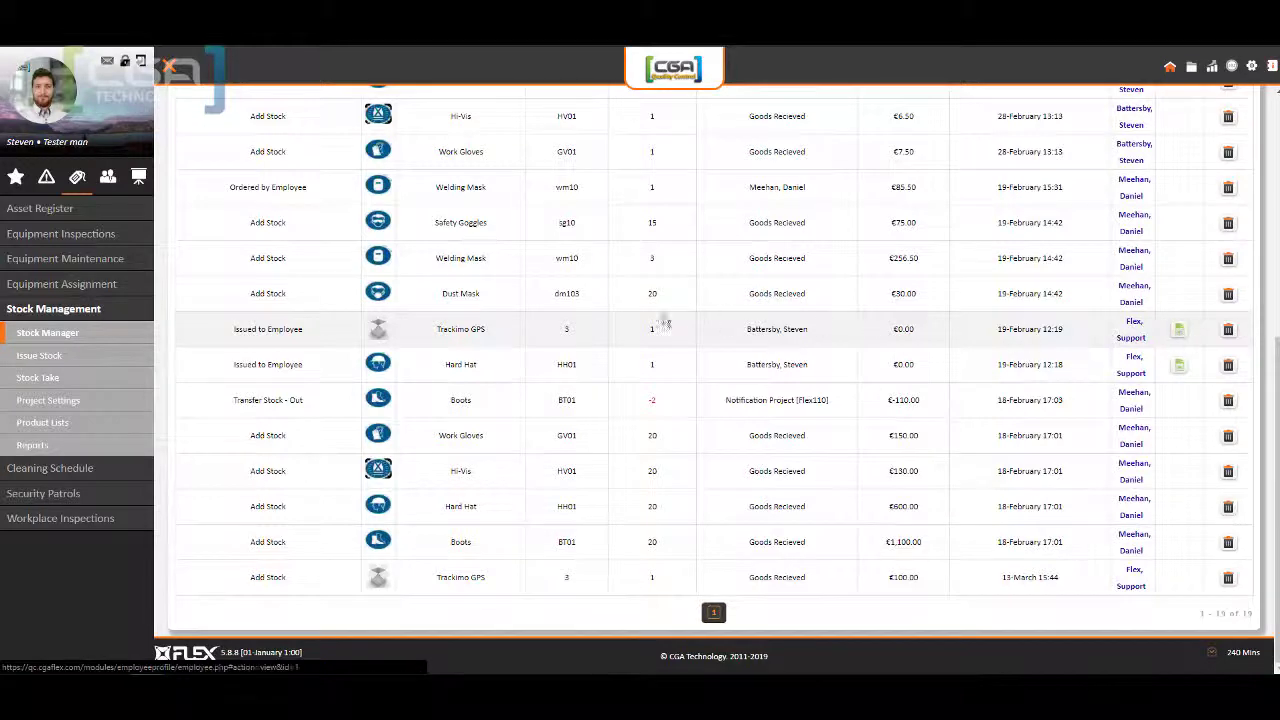
scroll(620, 330, "up", 5)
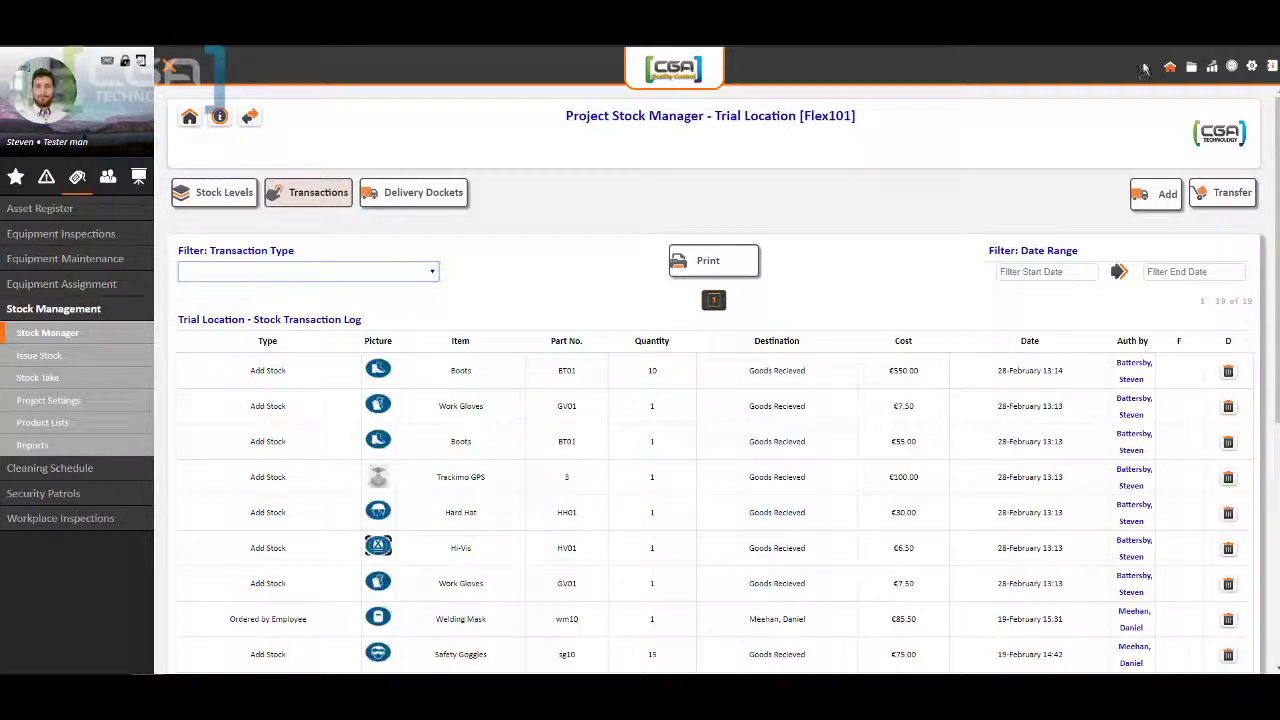
Add a new stock group in the Stock Management administration settings and colour-code it red (#f50a0a)
left_click(1252, 67)
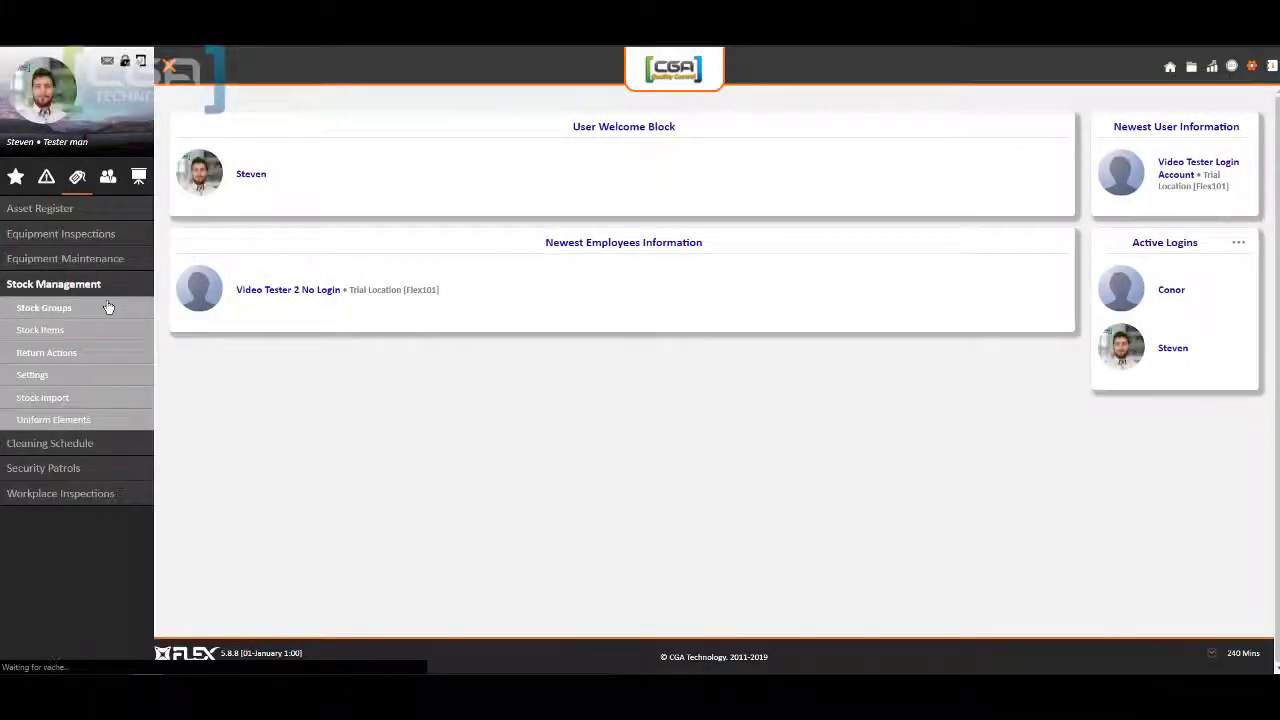
left_click(63, 312)
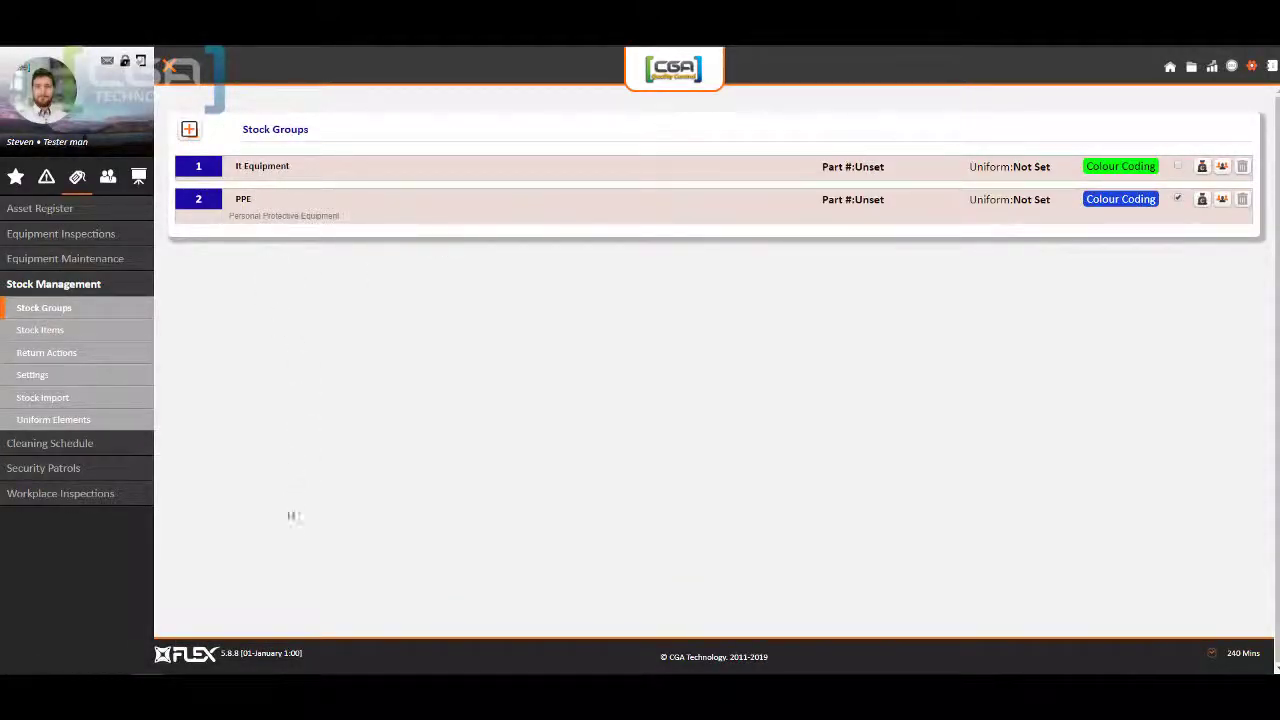
left_click(189, 130)
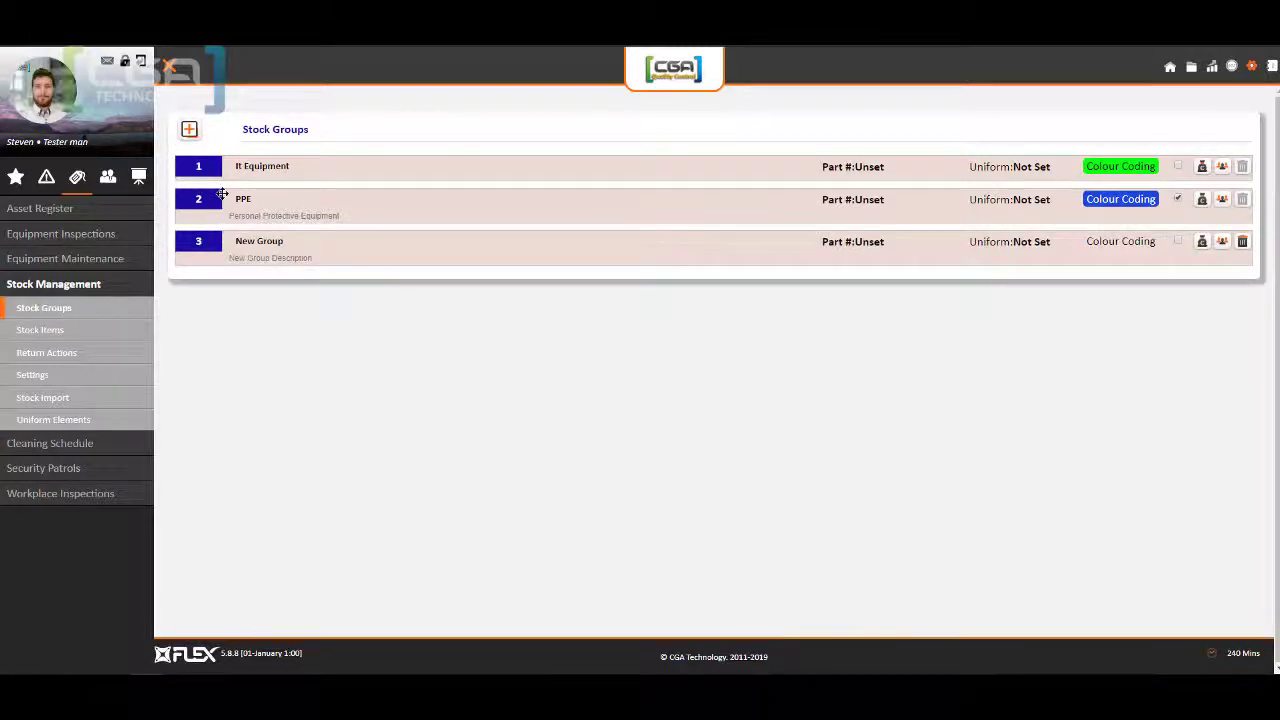
left_click(1112, 240)
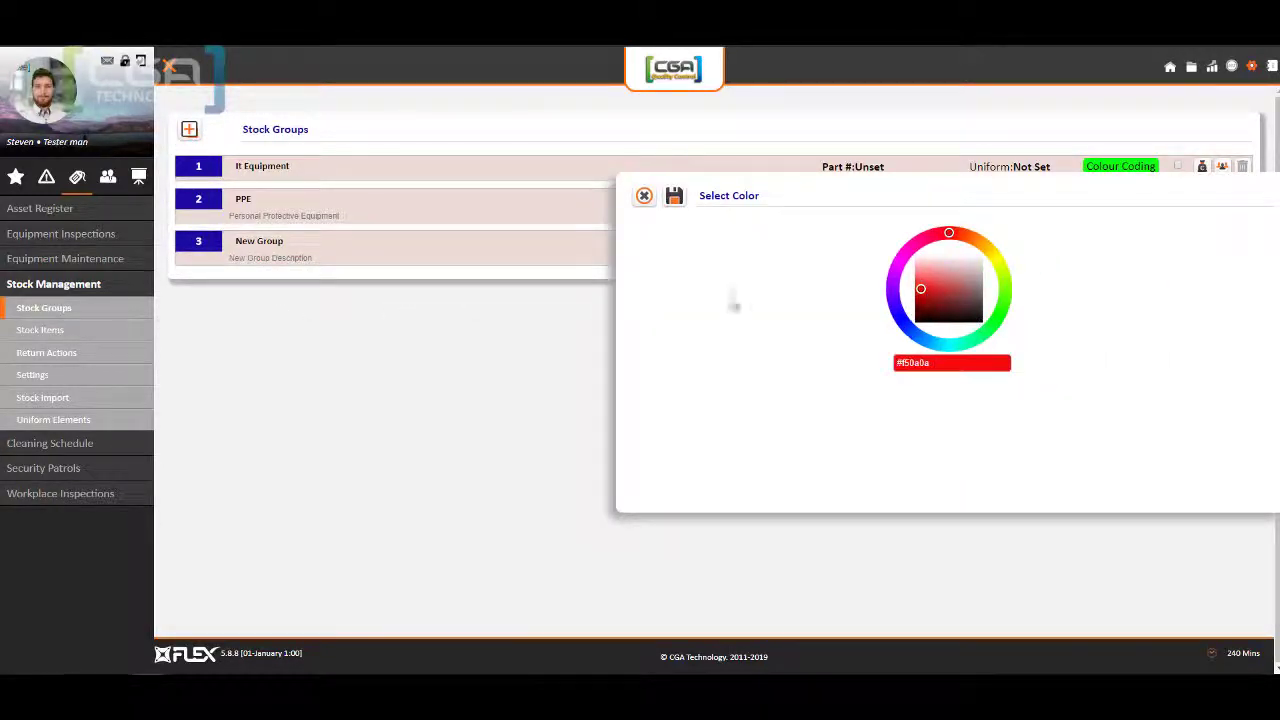
left_click(674, 196)
Rename the newly added stock group as New Stock Group
left_click(262, 241)
key("ctrl+a")
type("N")
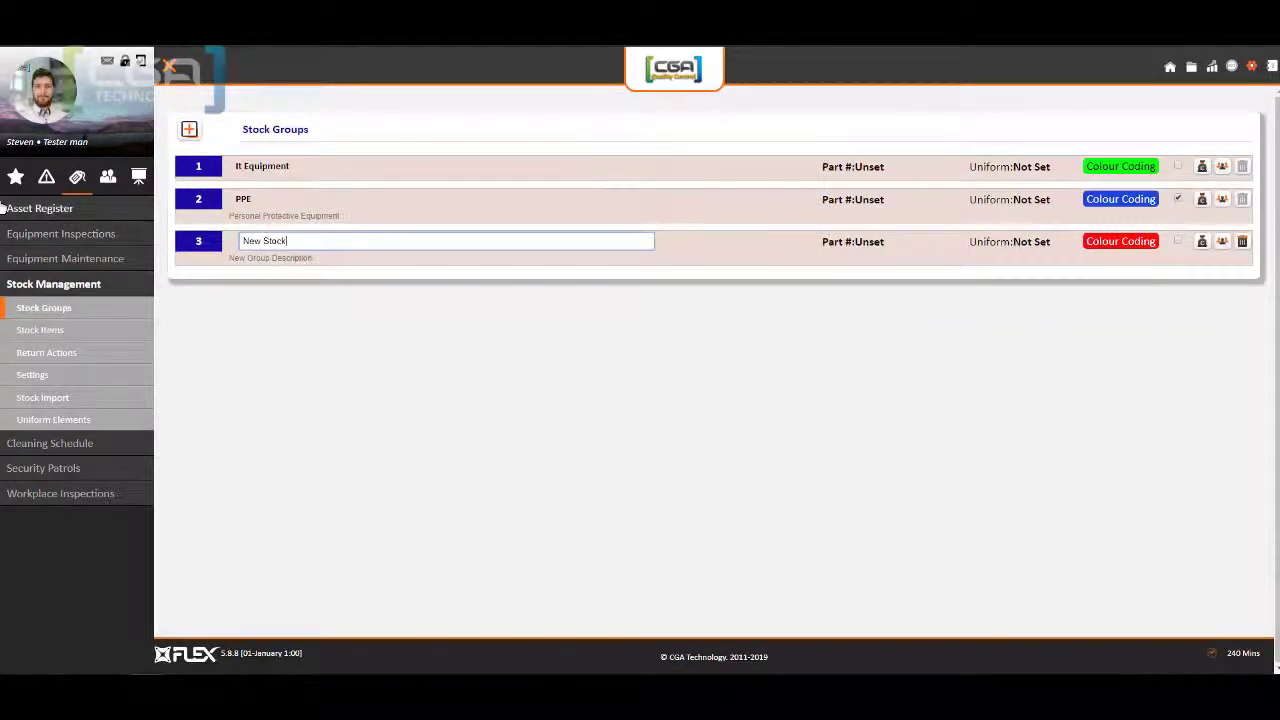
left_click(502, 420)
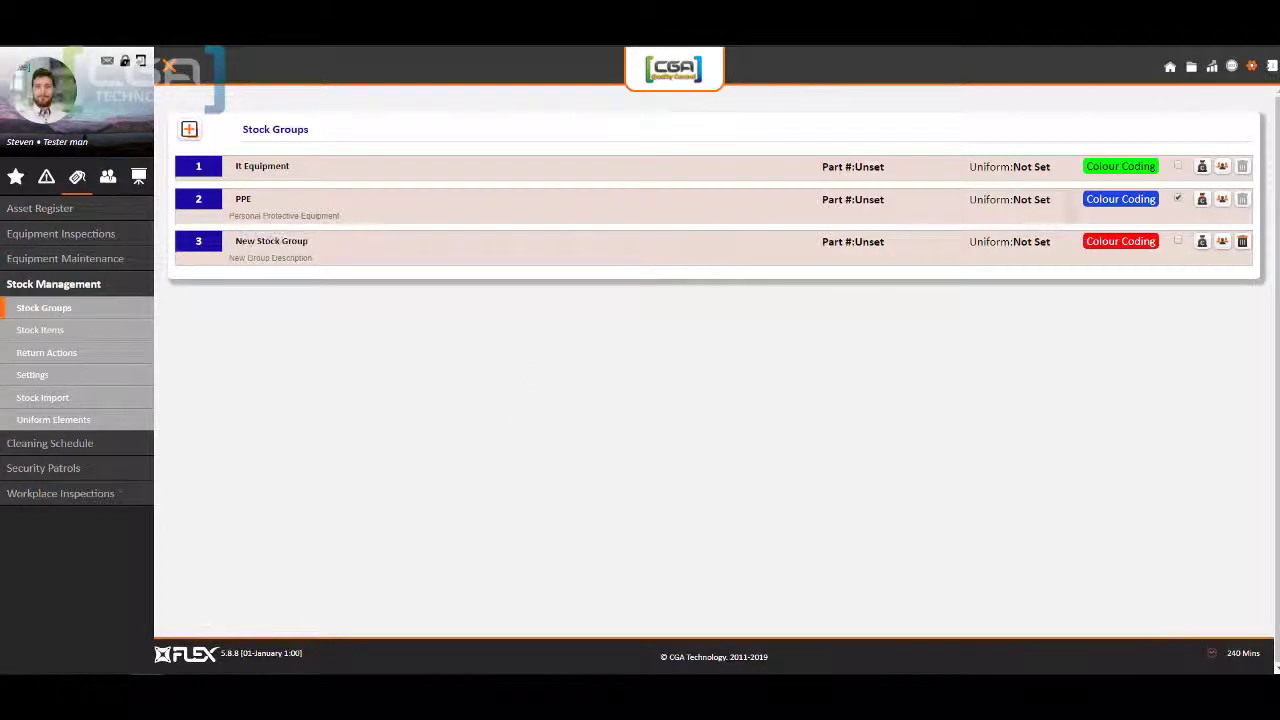
Add a new stock item under New Stock Group and open its details for editing
left_click(114, 332)
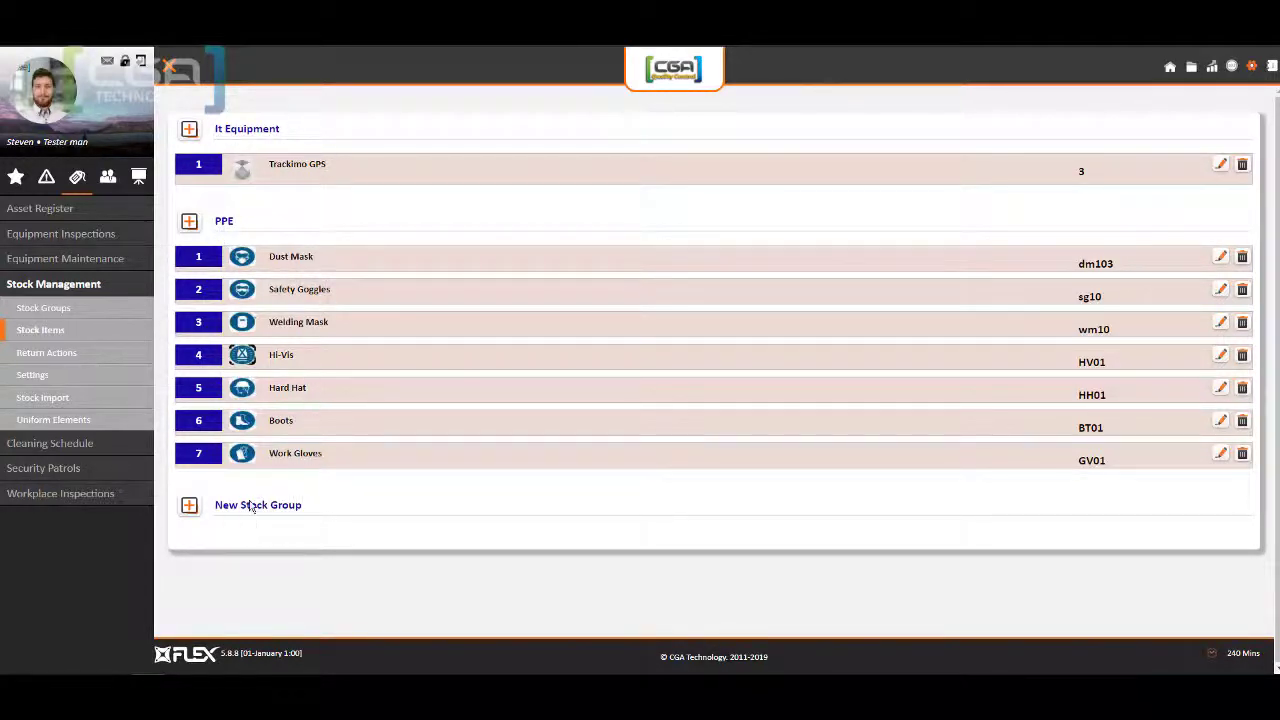
left_click(190, 507)
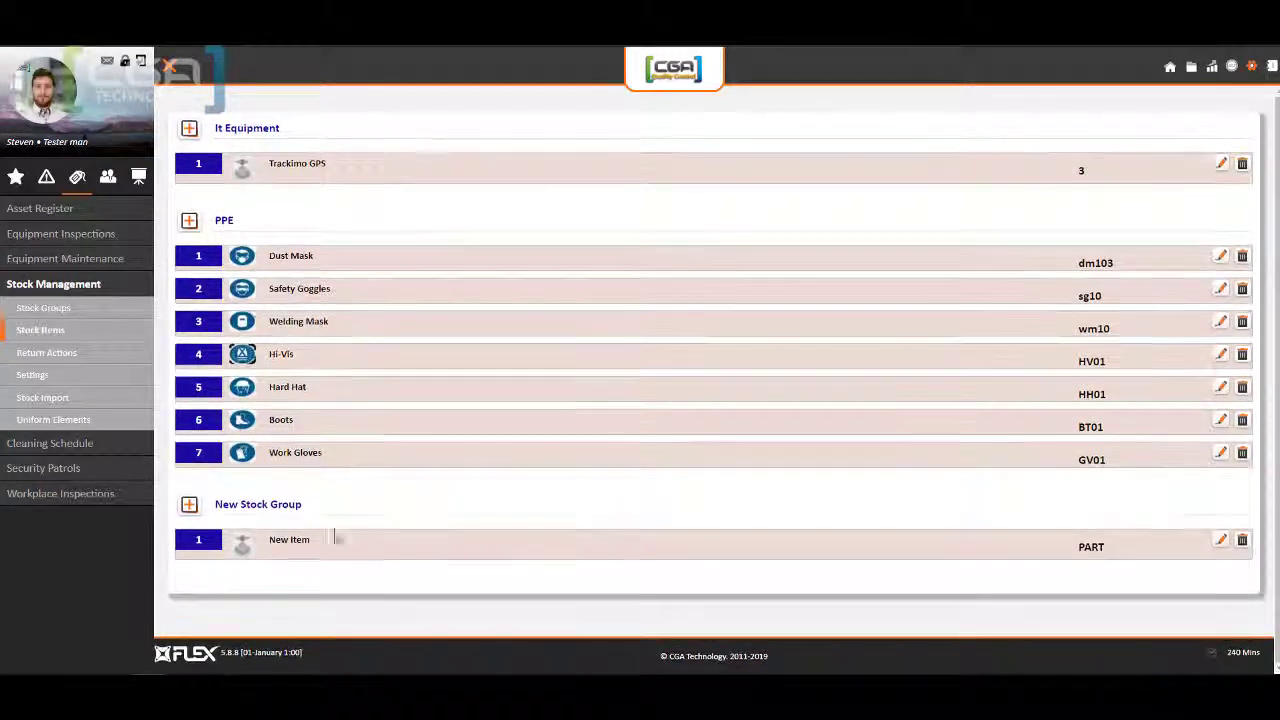
left_click(286, 540)
left_click(554, 517)
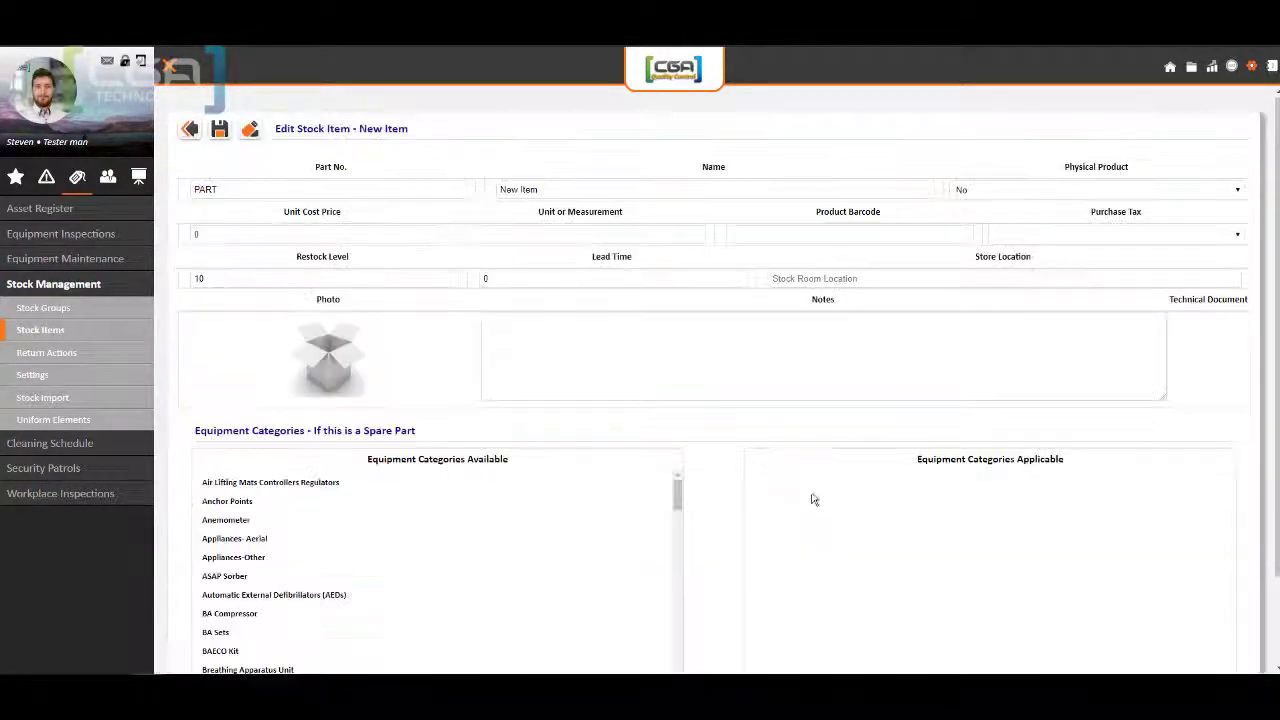
left_click(1221, 541)
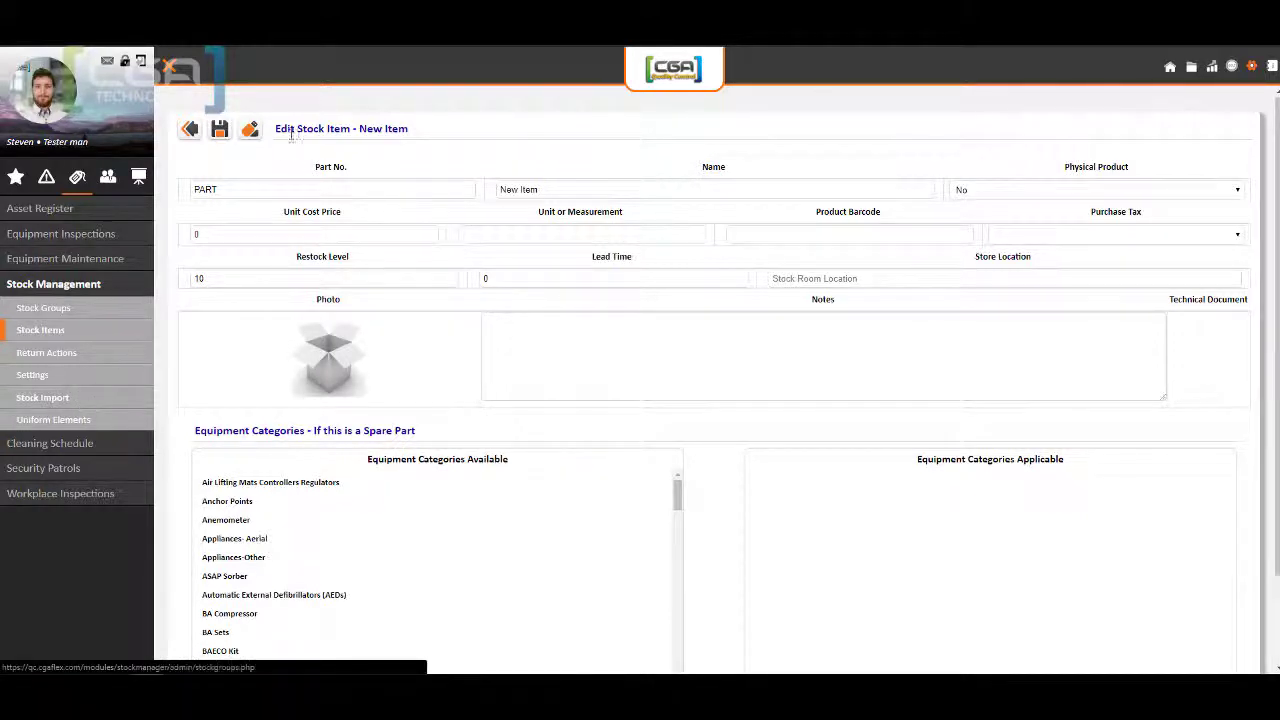
Change the new stock item's part number to PART12
left_click(264, 186)
left_click(243, 215)
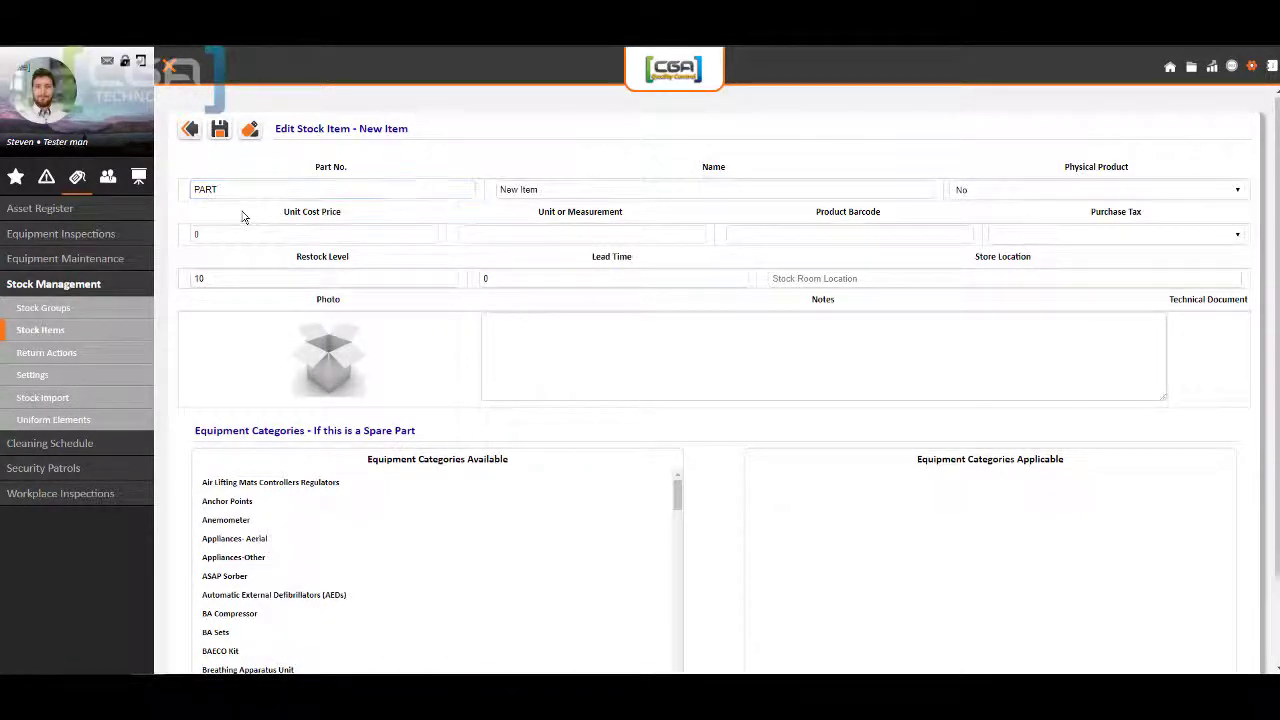
left_click_drag(282, 208, 400, 205)
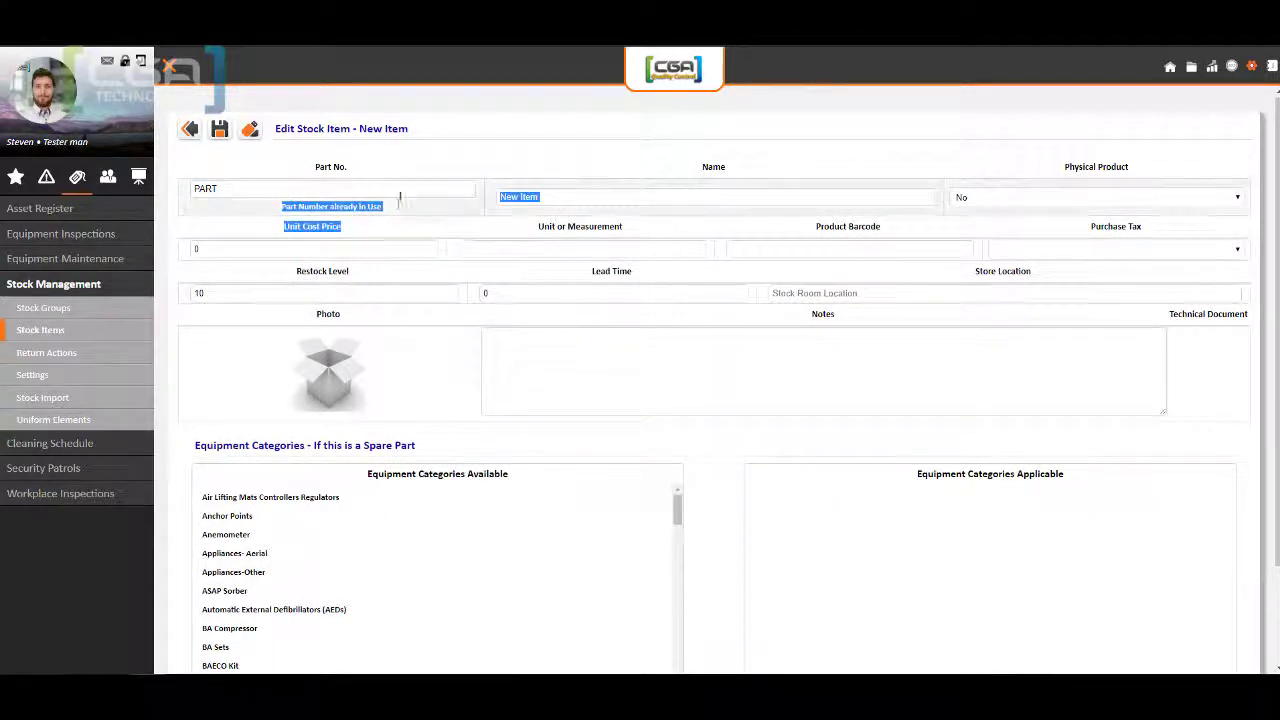
left_click(380, 195)
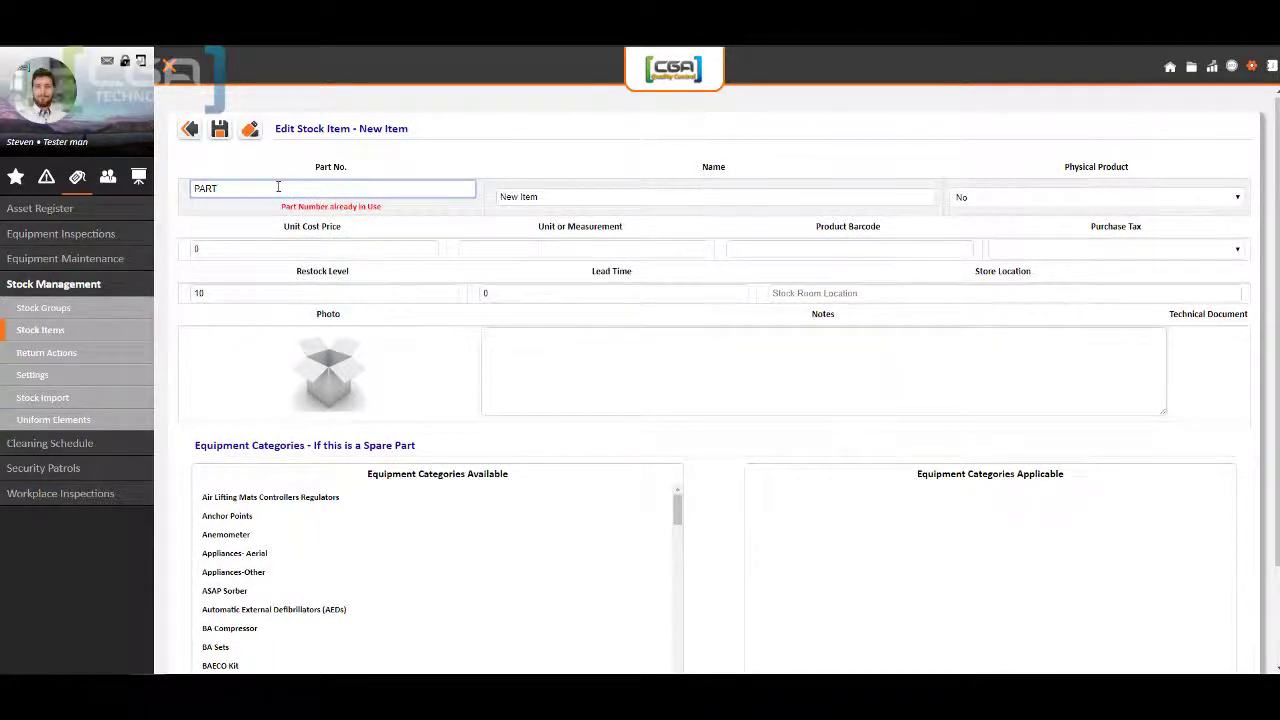
left_click(588, 191)
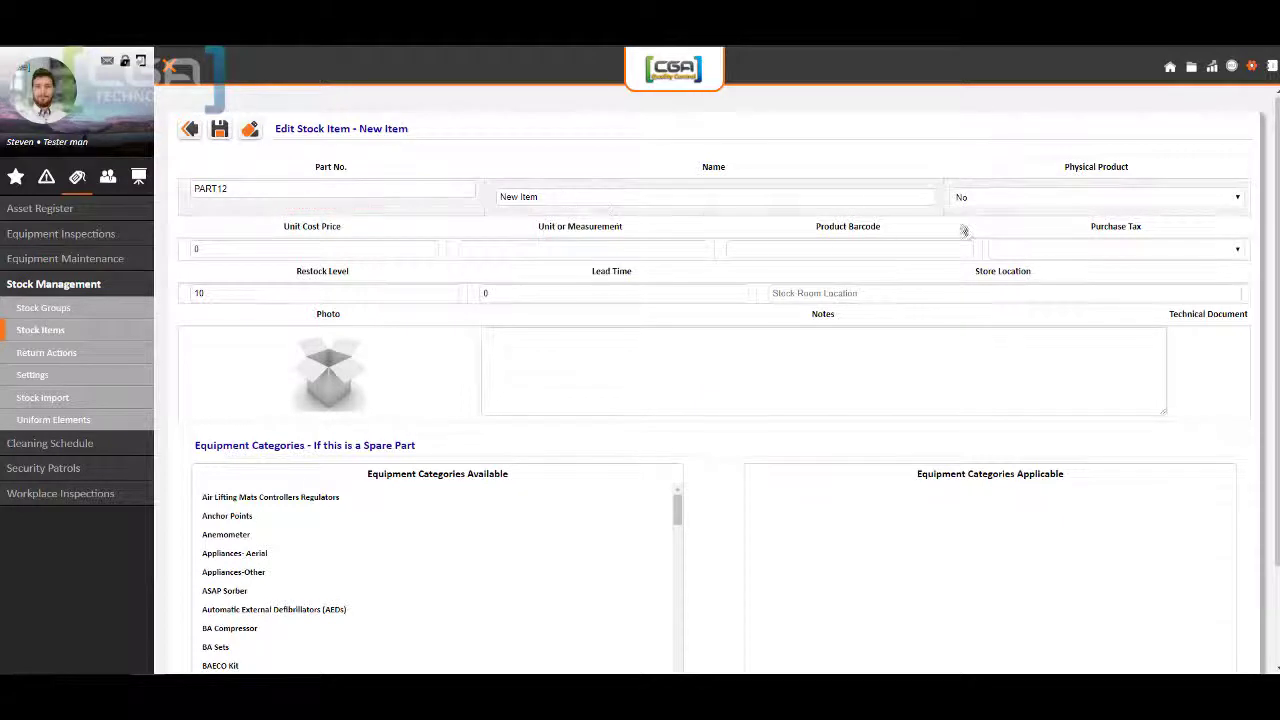
Examine the item's Physical Product and Purchase Tax options and its measurement, barcode and notes fields
left_click(1043, 205)
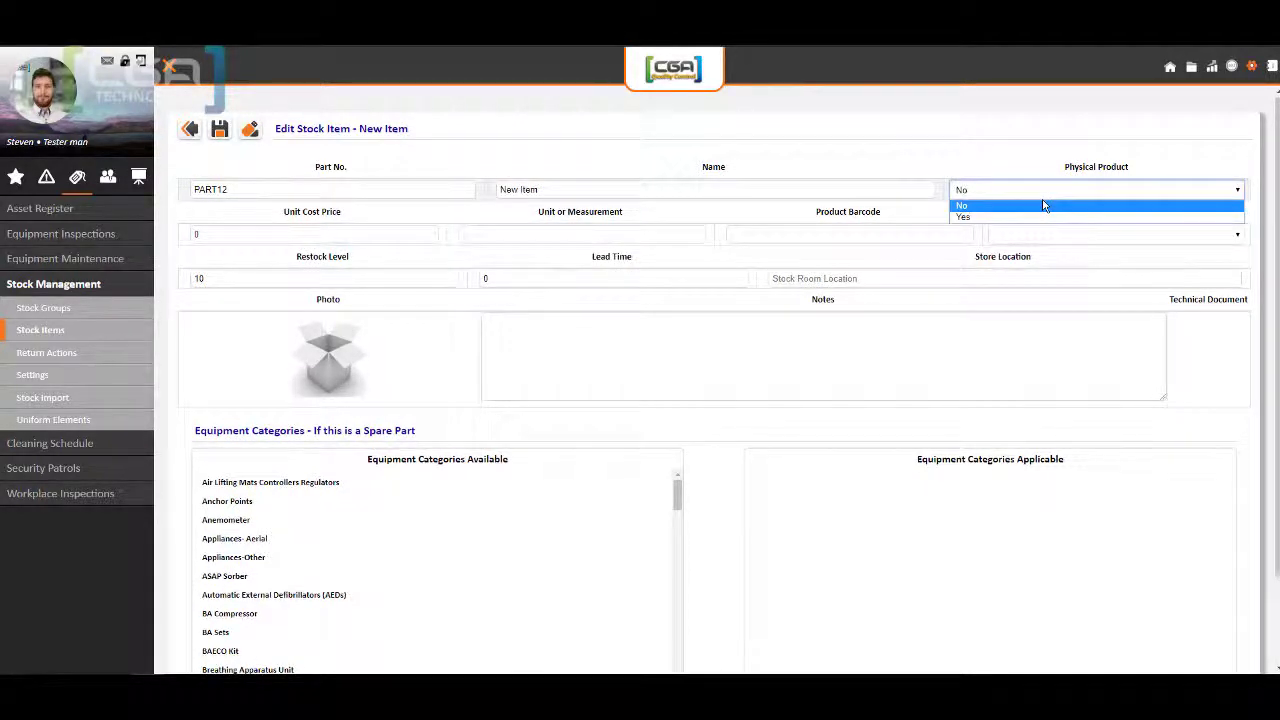
left_click(965, 170)
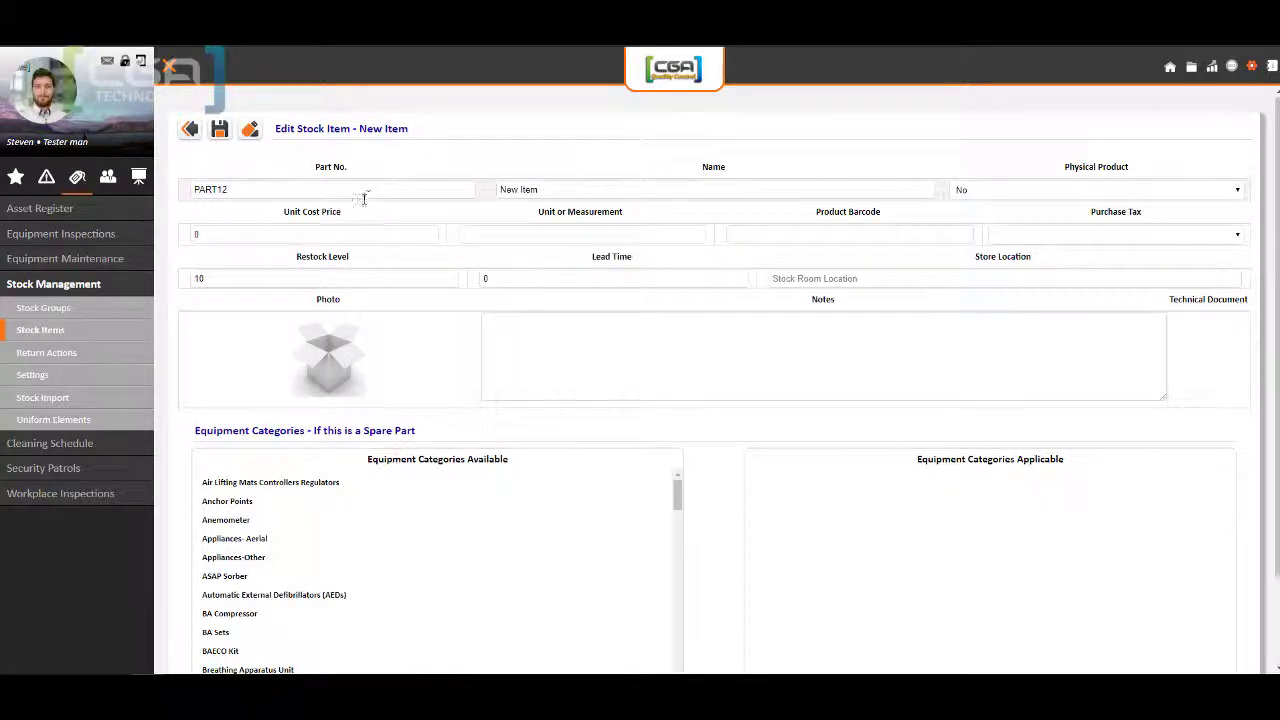
left_click(563, 231)
left_click(829, 235)
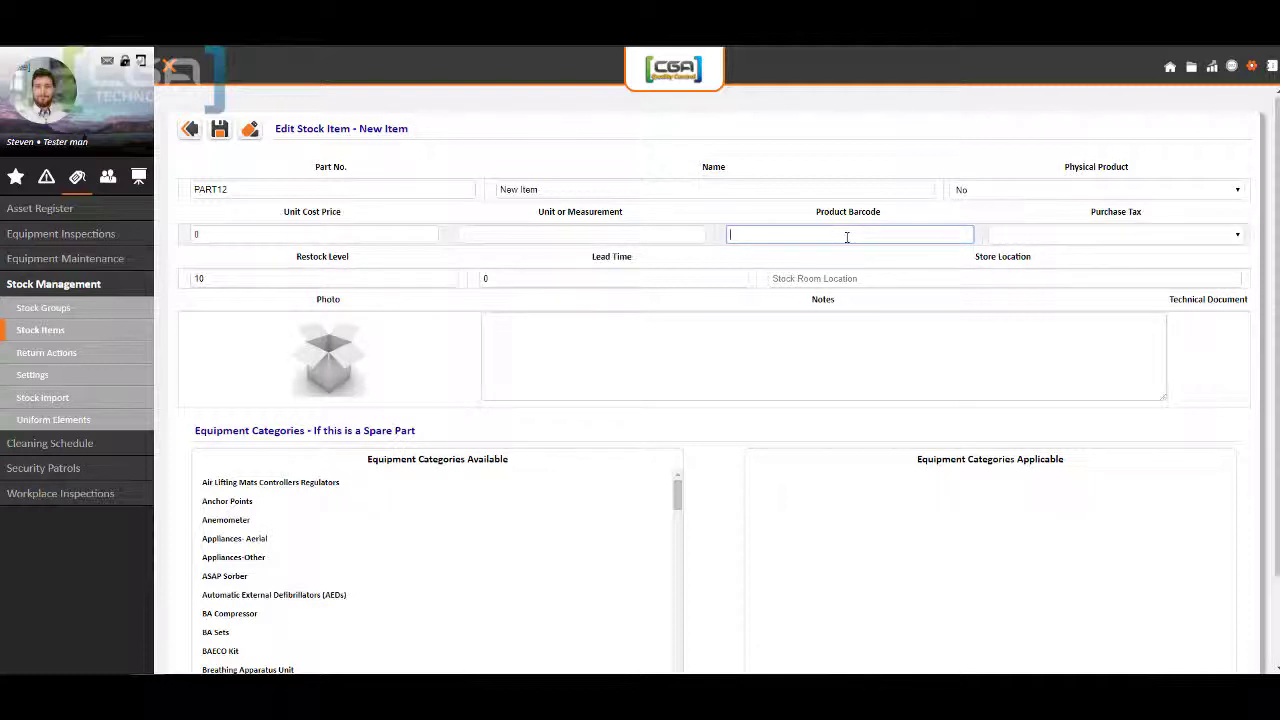
left_click(1041, 236)
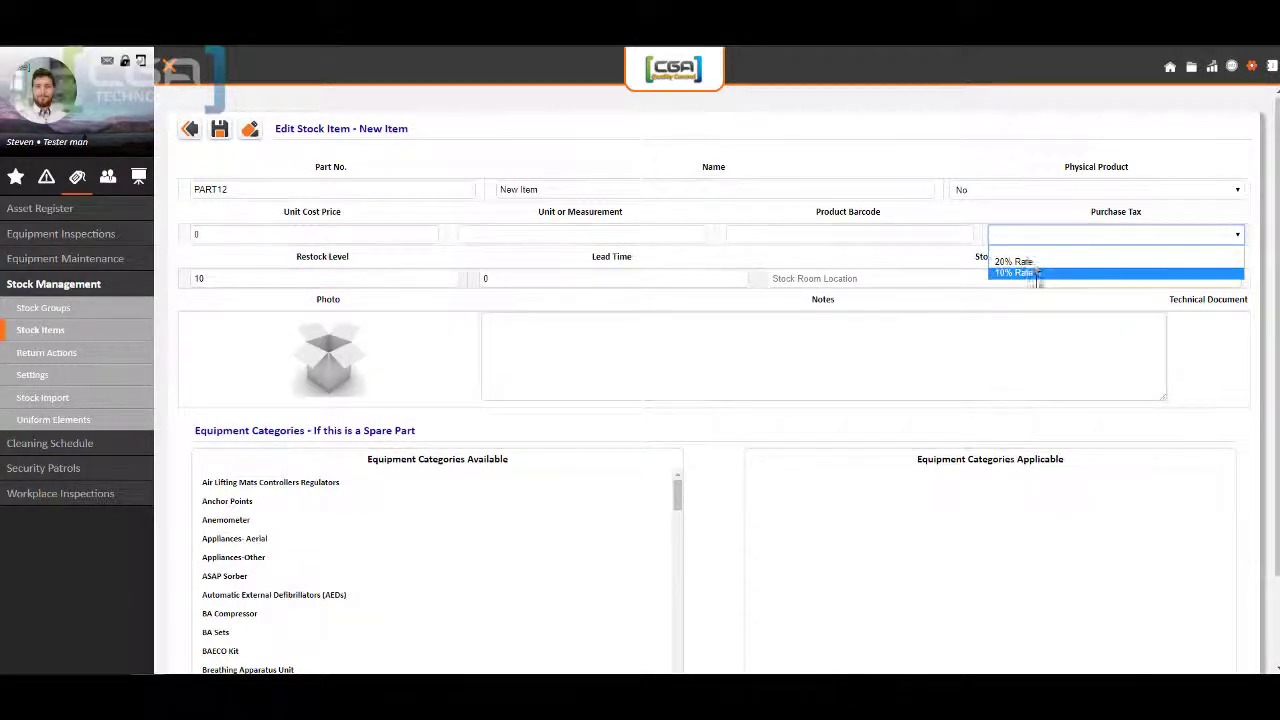
left_click(976, 217)
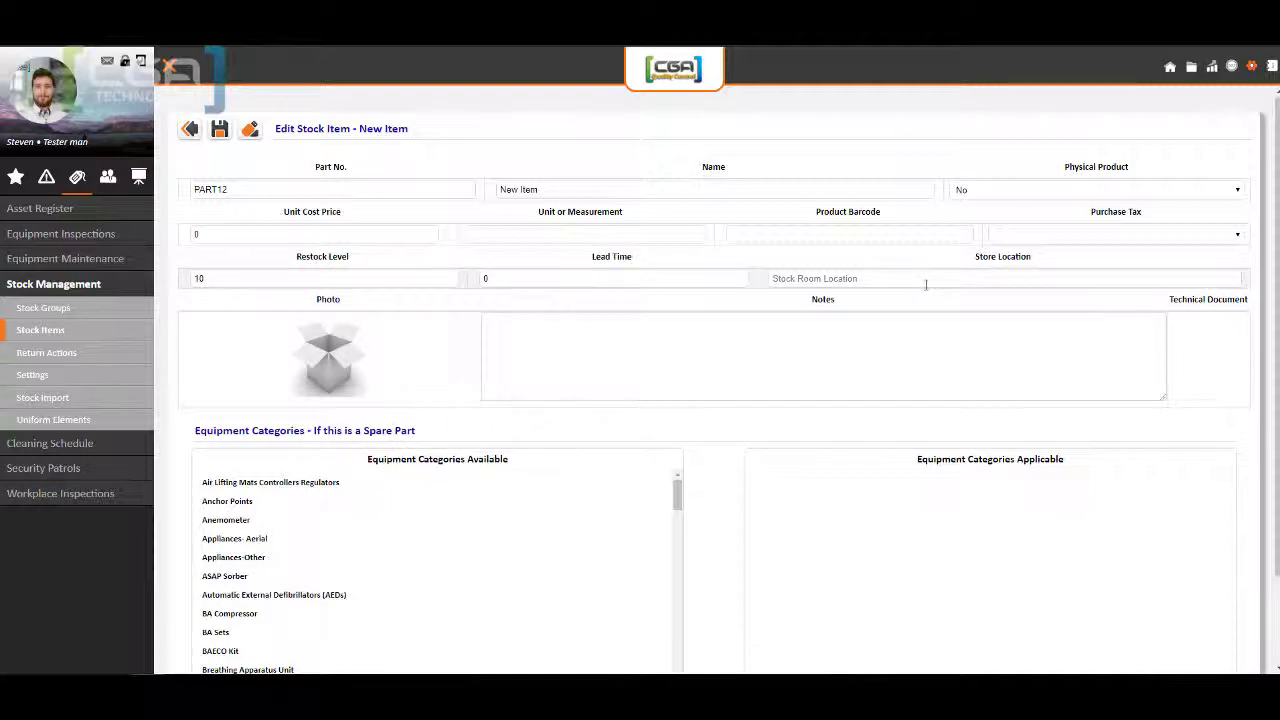
left_click(703, 362)
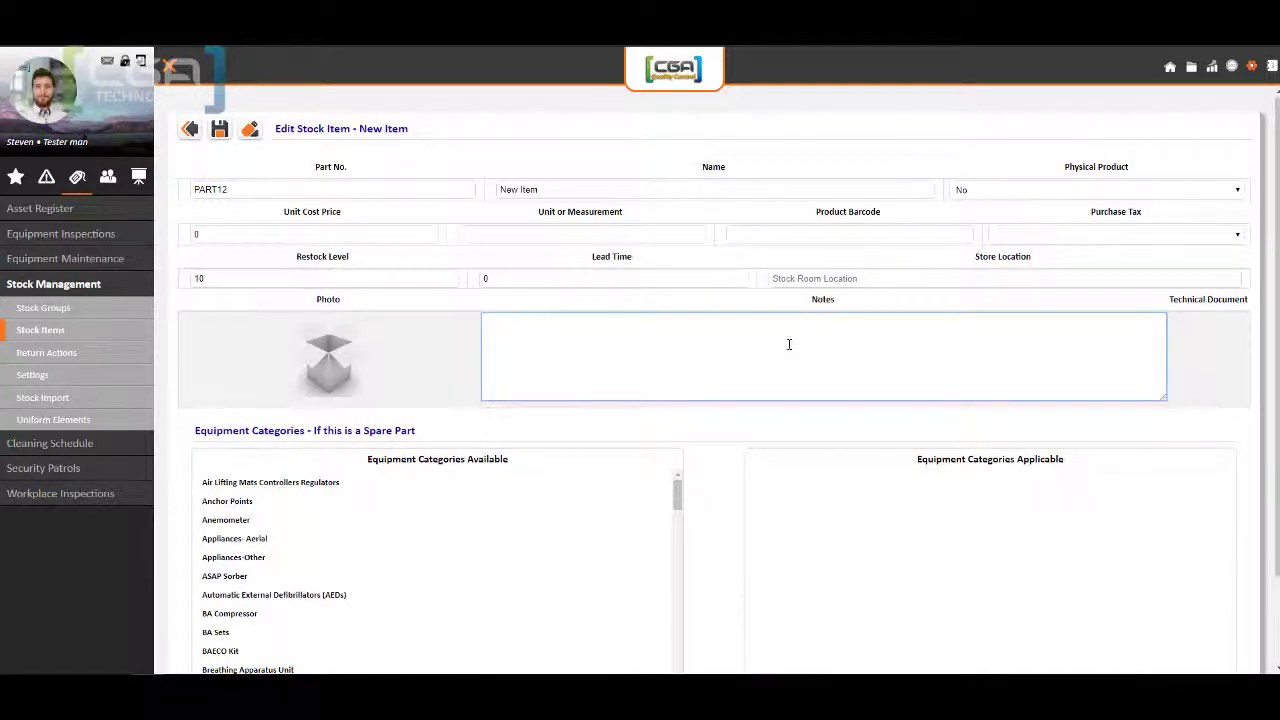
Make the CAFs Lances adaptors nozzles, CAFS Equipment, Breathing Apparatus Unit, BAECO Kit and BA Sets categories applicable to the item
scroll(843, 563, "down", 2)
left_click_drag(676, 393, 678, 422)
left_click(437, 374)
left_click(437, 374)
left_click(437, 374)
left_click(437, 374)
left_click(437, 374)
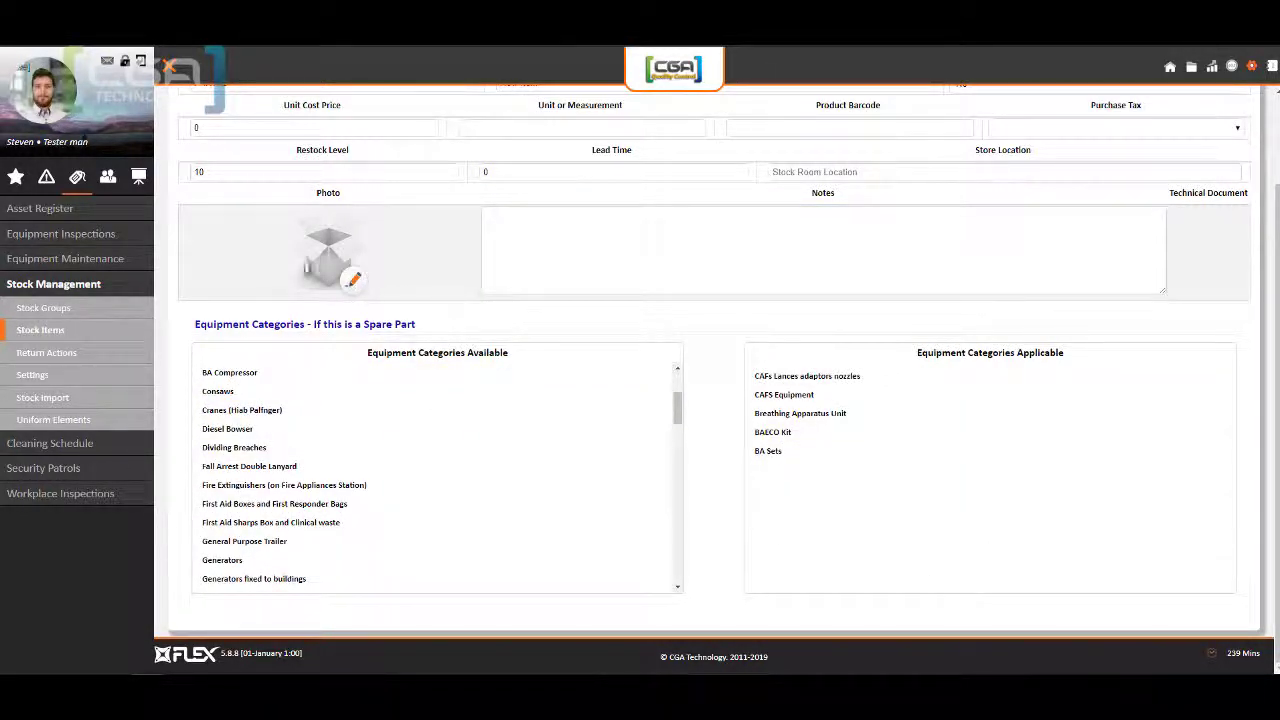
scroll(345, 290, "up", 2)
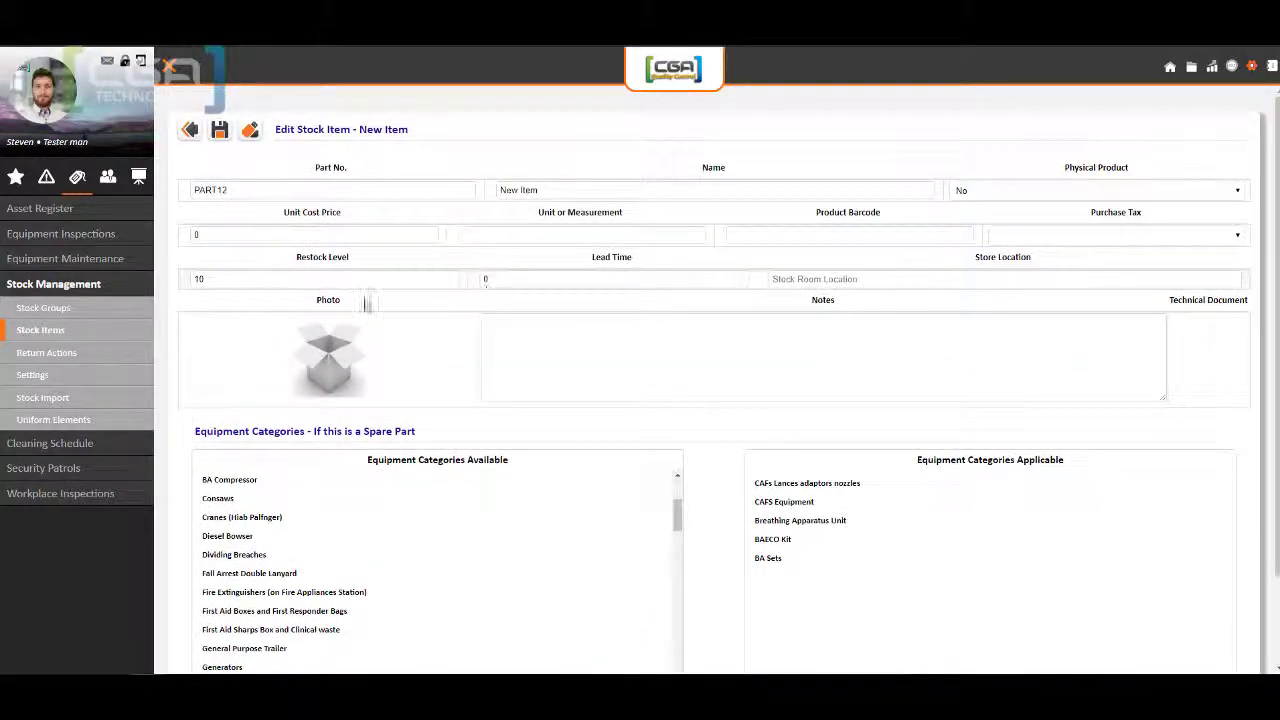
View the item's technical reference upload options, and return to the stock items list without saving
left_click(252, 136)
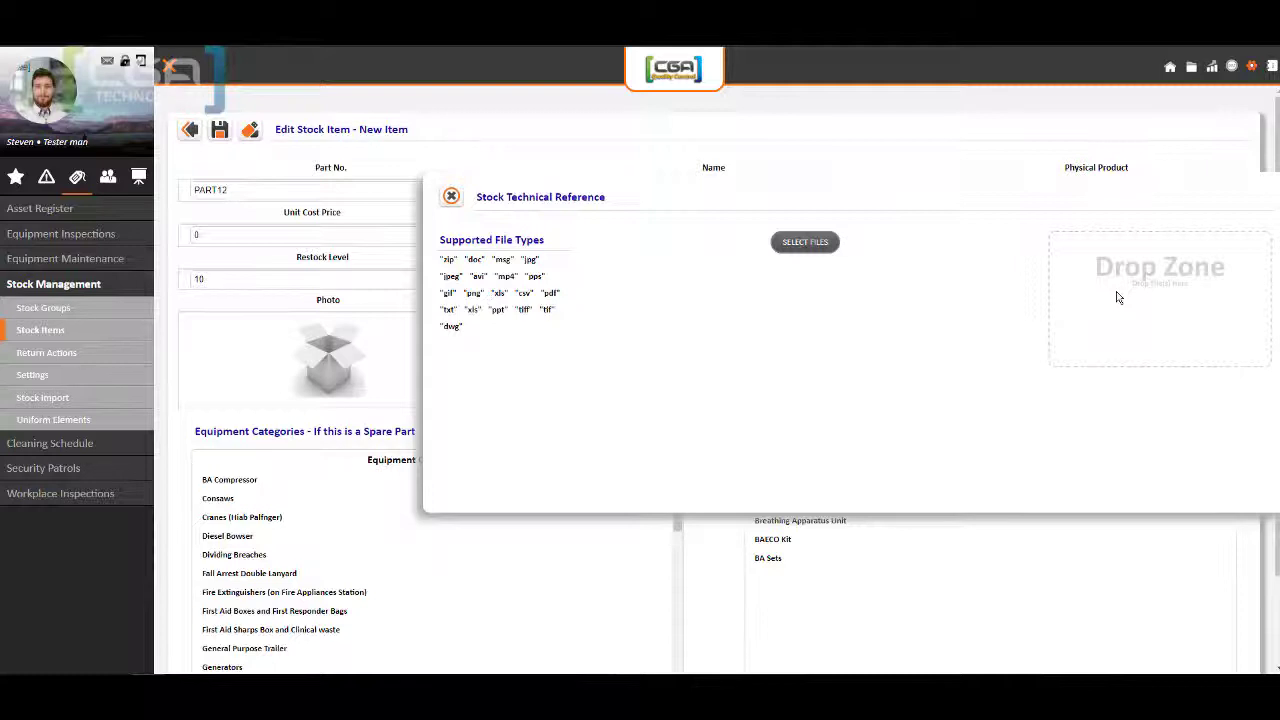
left_click(448, 200)
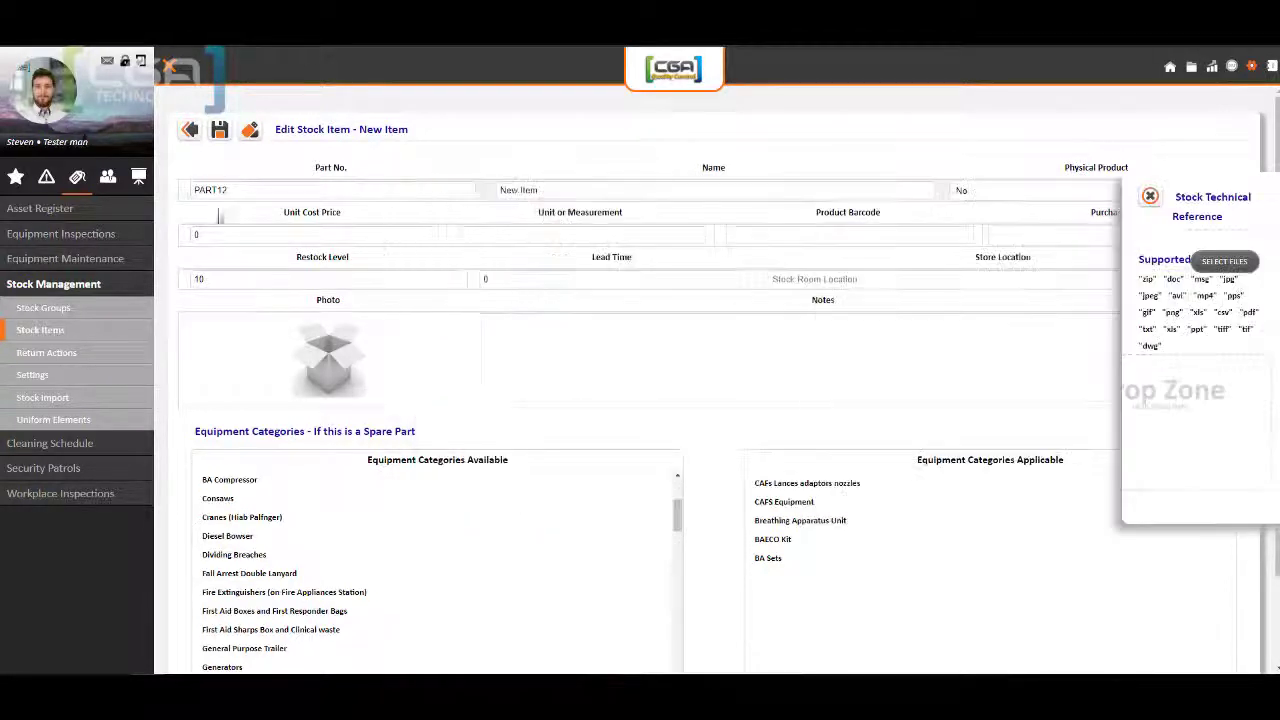
left_click(189, 132)
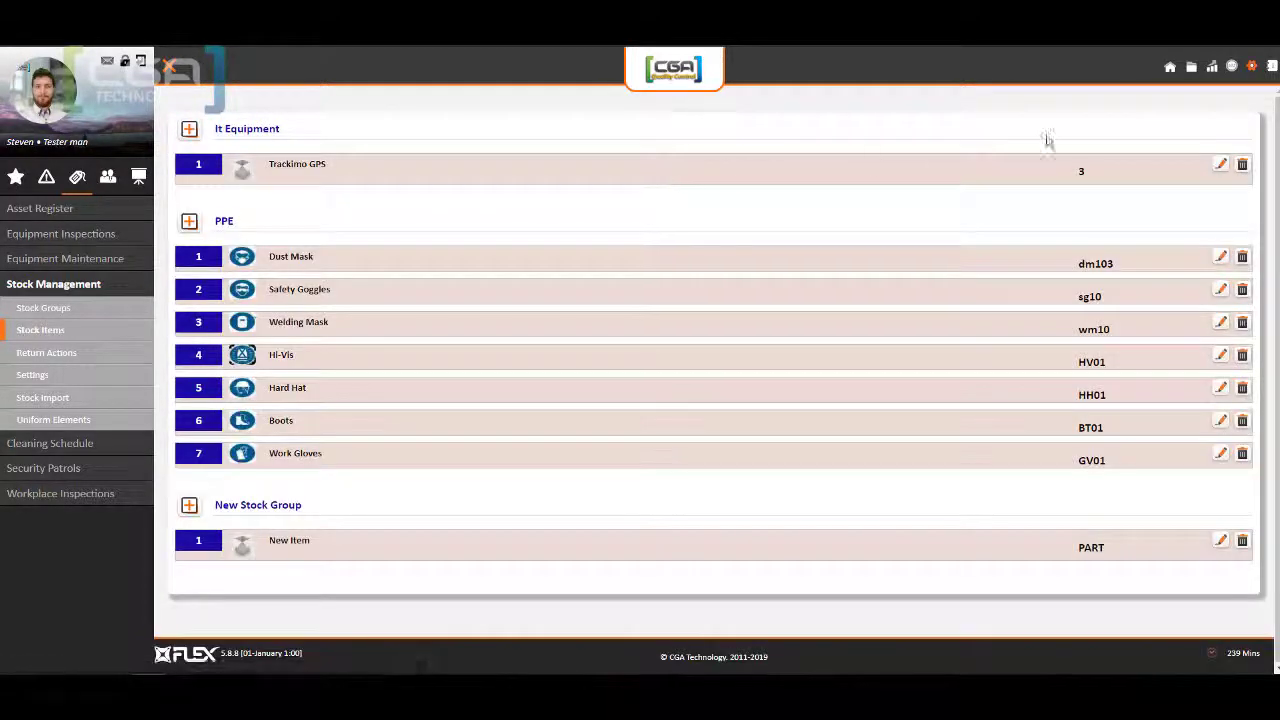
Open the stock management analytics and view the Stock by Category and Stock by Project charts
left_click(1212, 66)
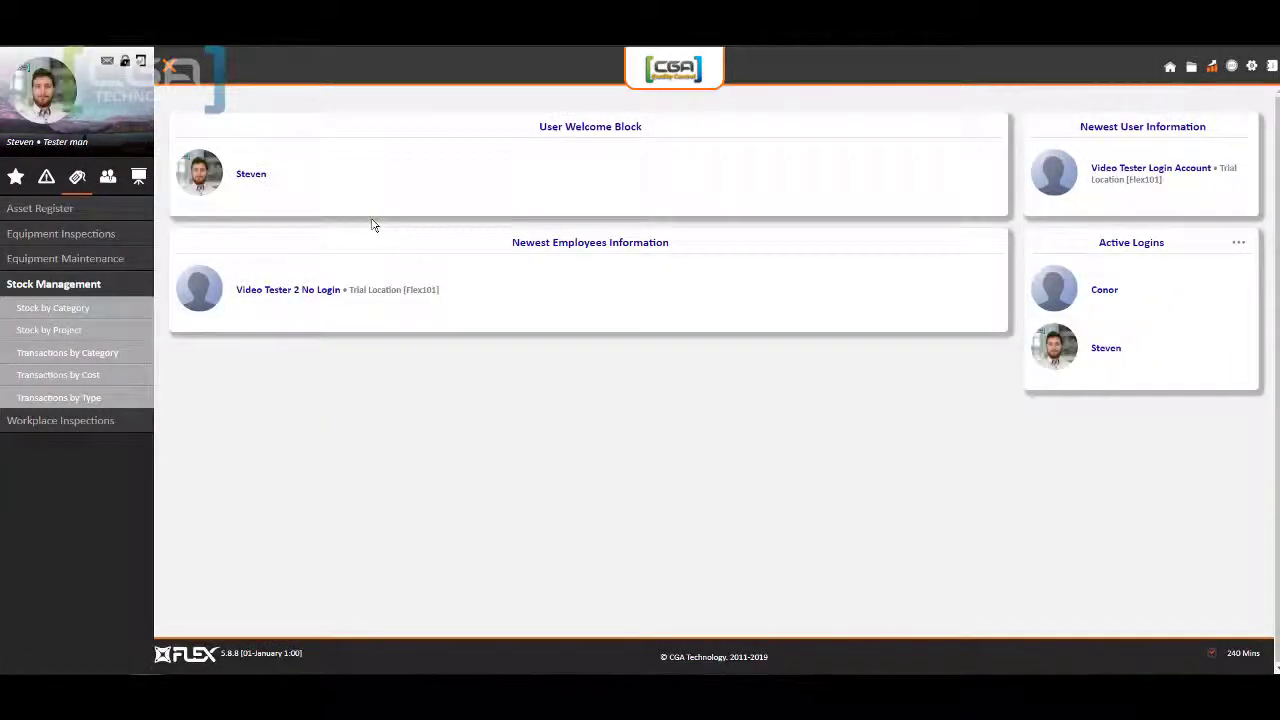
left_click(55, 308)
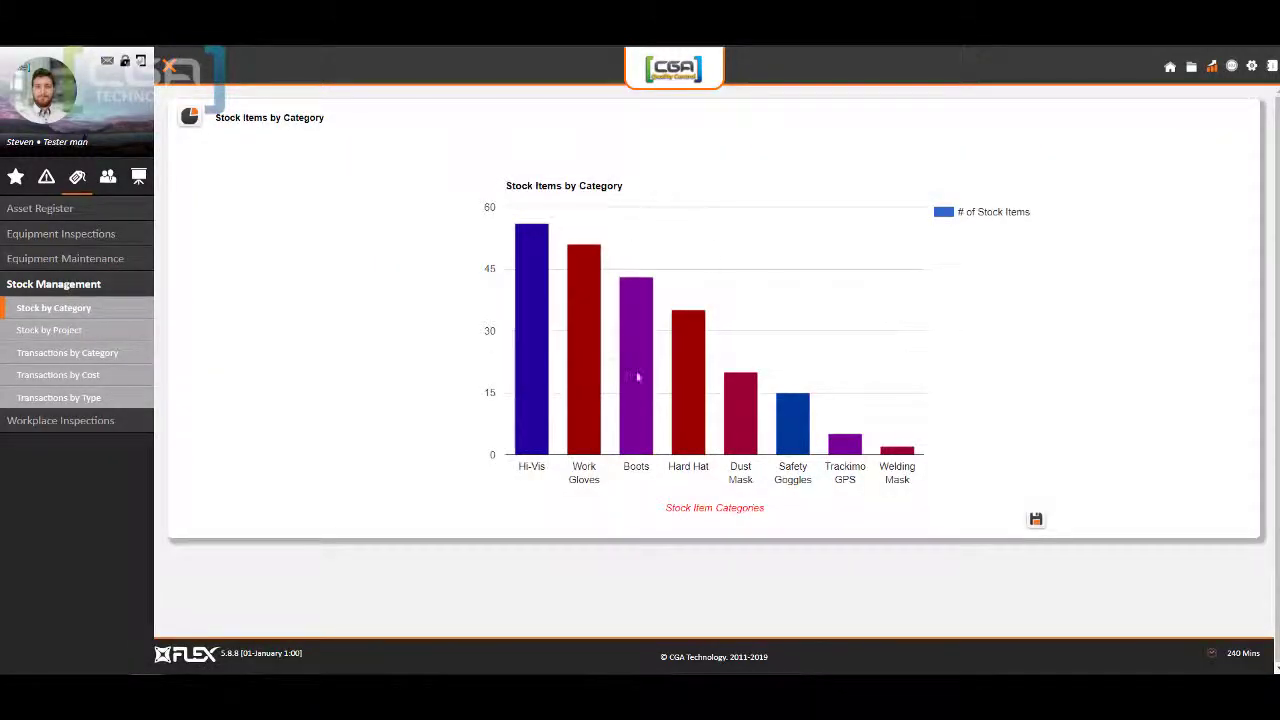
left_click(50, 330)
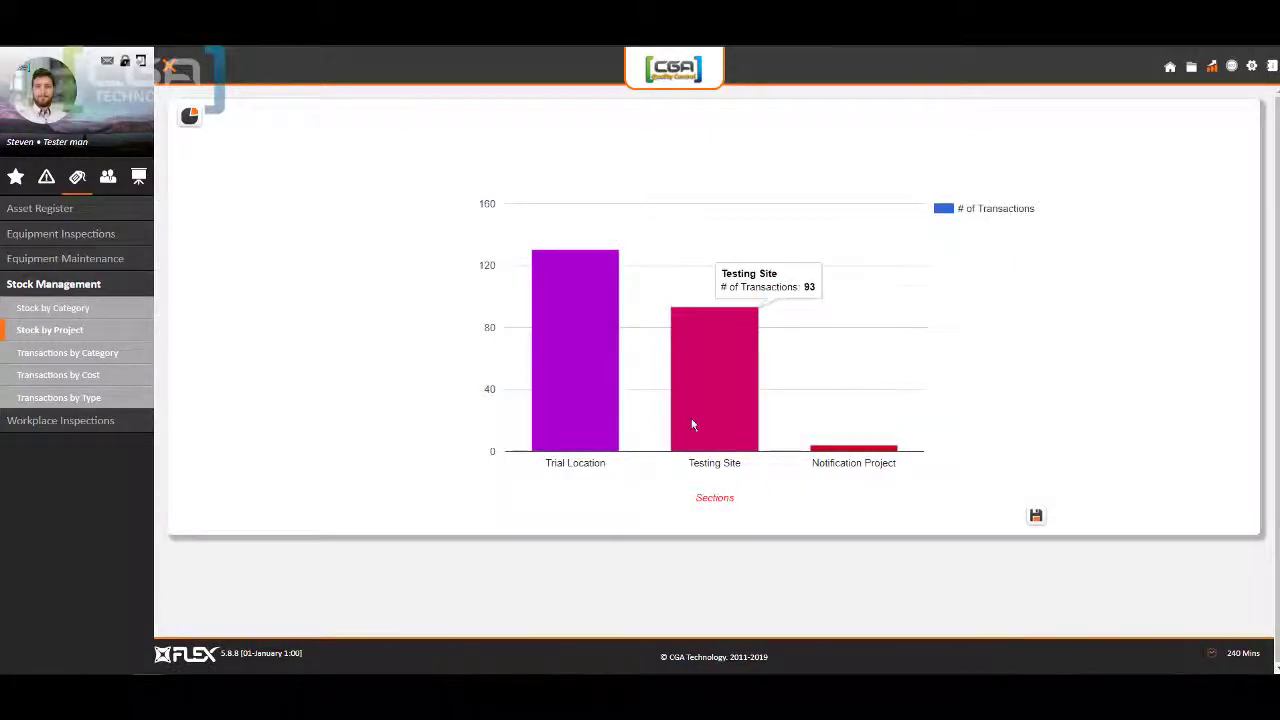
View the Transactions by Category and Transactions by Cost charts for stock
left_click(80, 355)
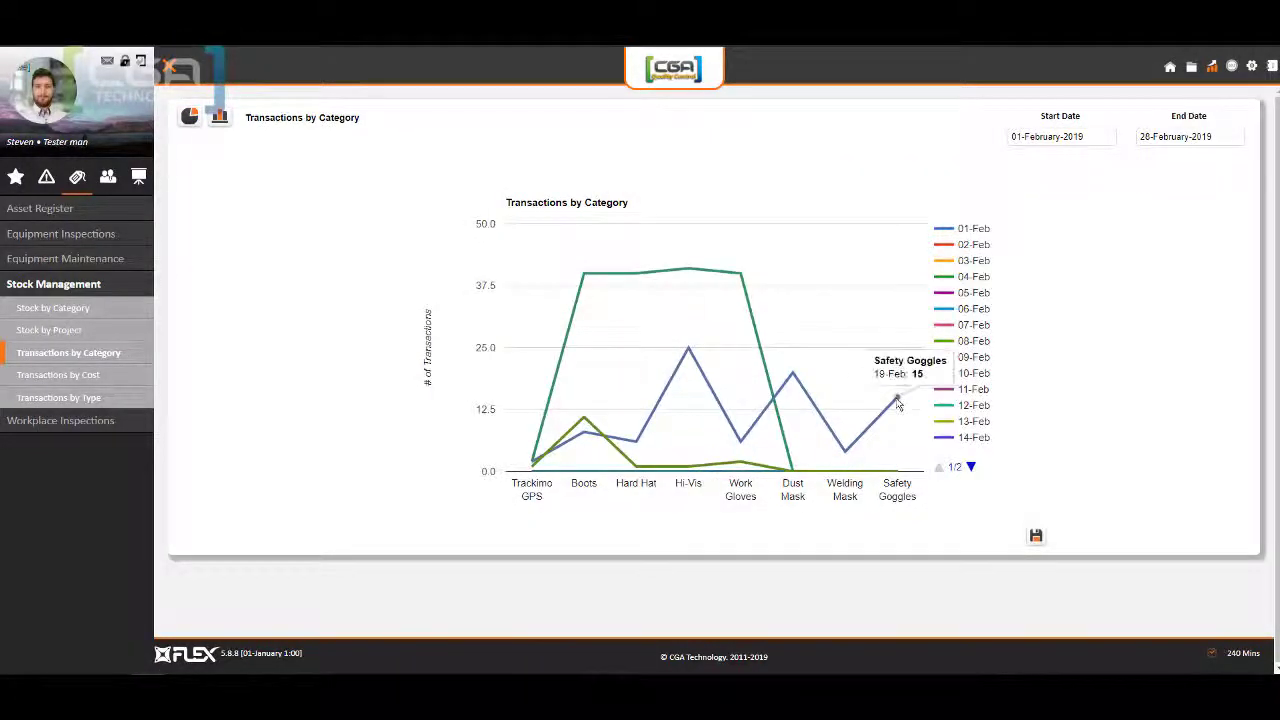
left_click(129, 386)
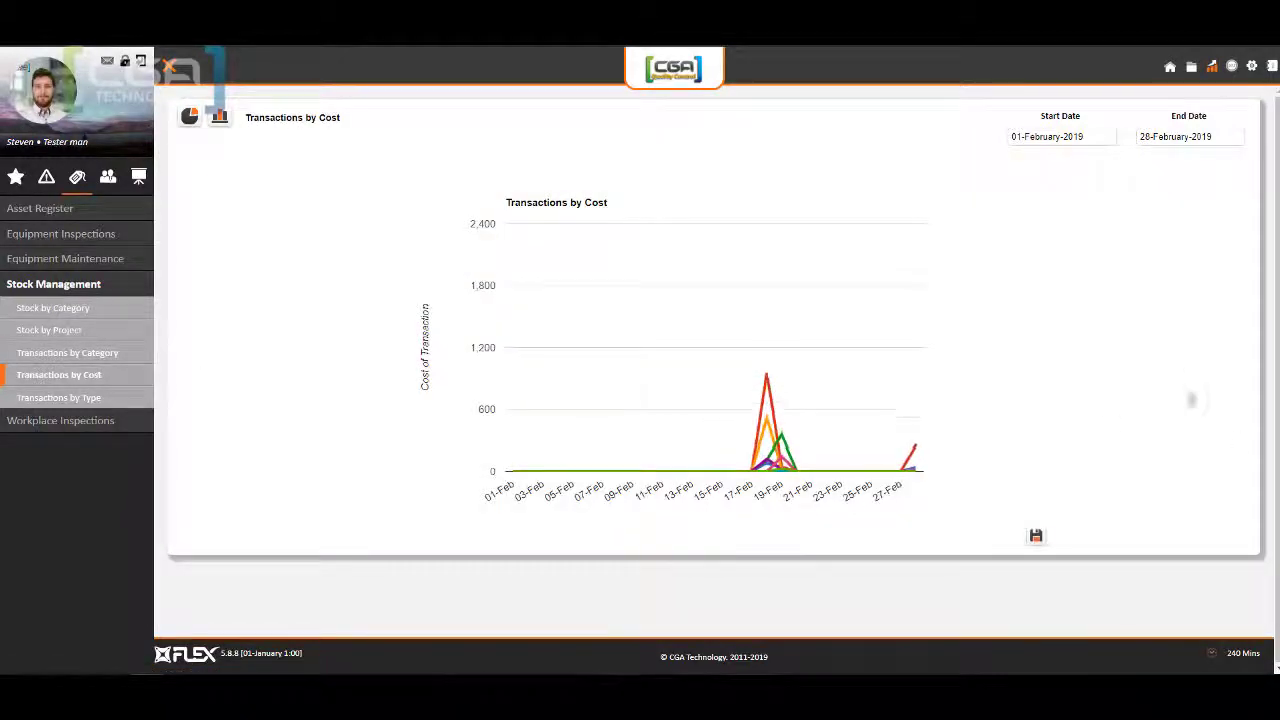
mouse_move(783, 390)
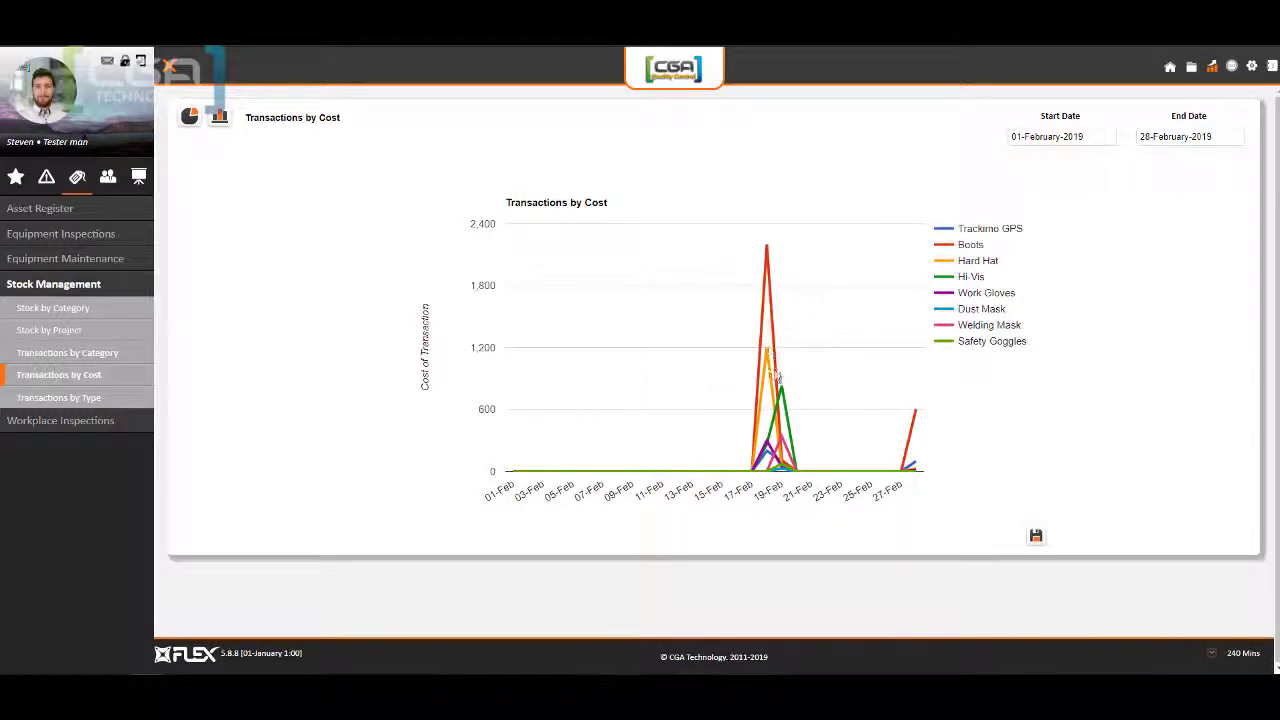
Open the Transactions by Type report and set its date range from 01-January-2019 to 31-March-2019
left_click(60, 397)
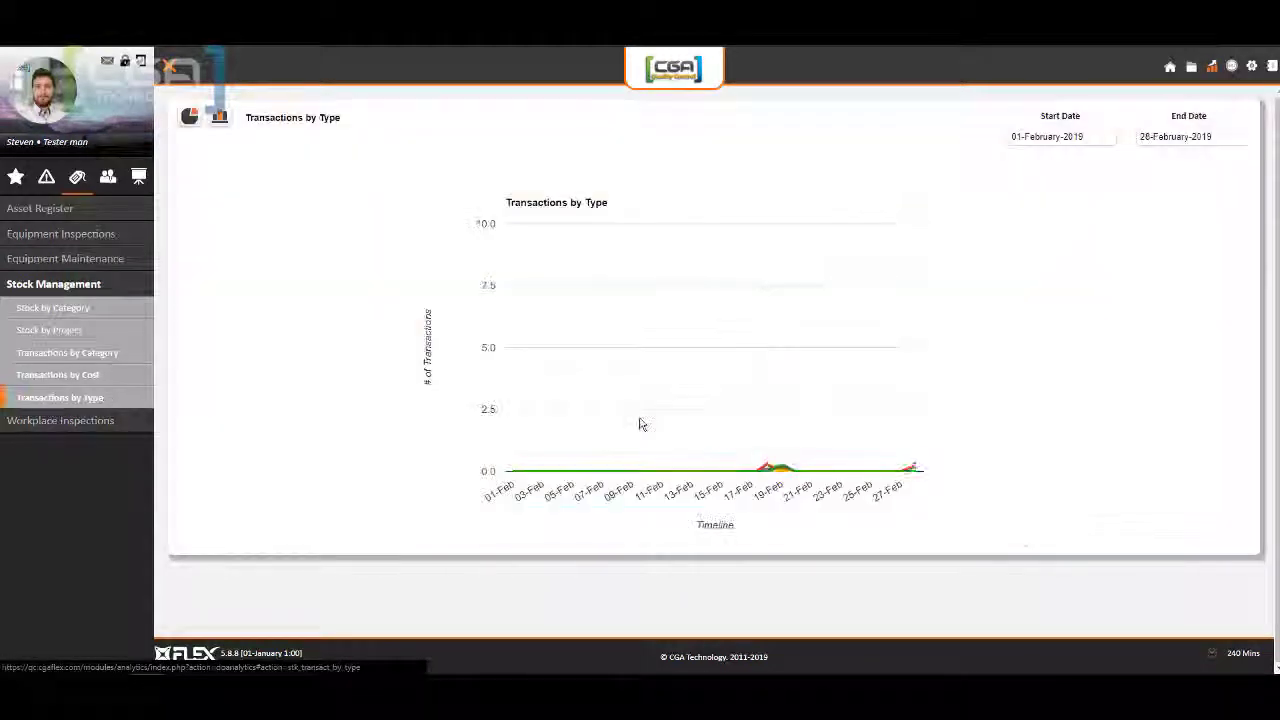
mouse_move(783, 256)
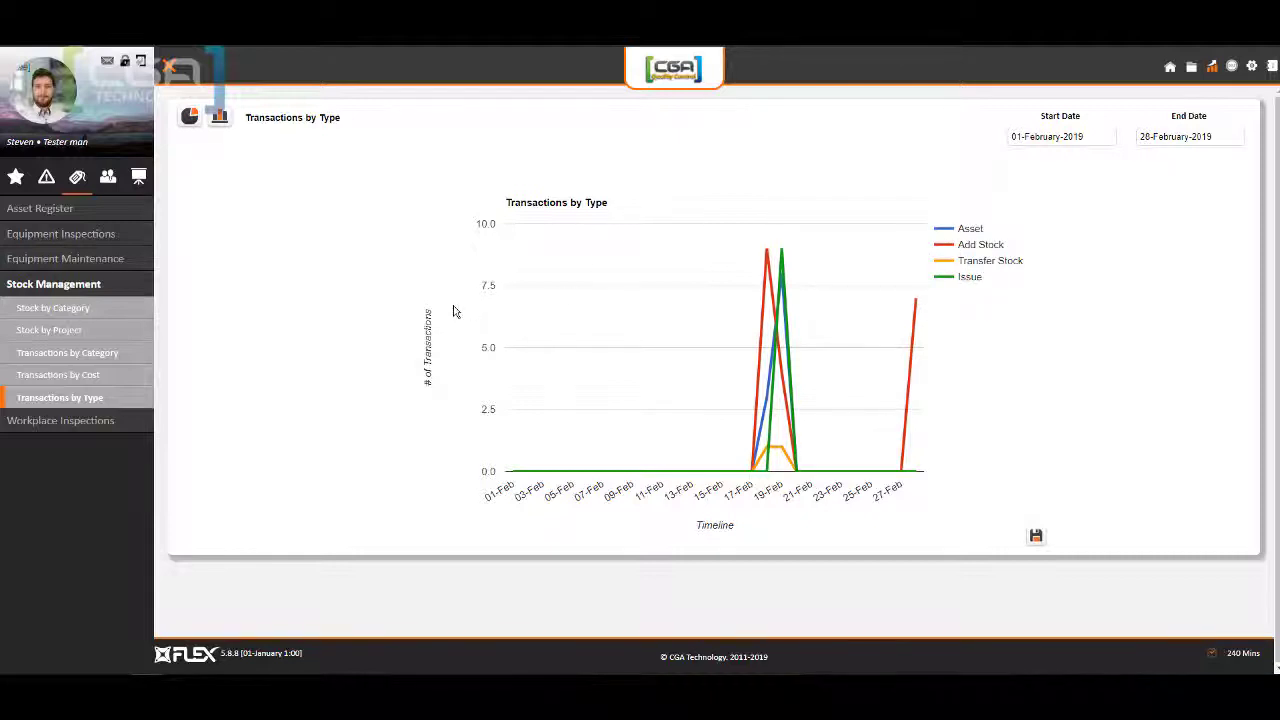
left_click(1093, 138)
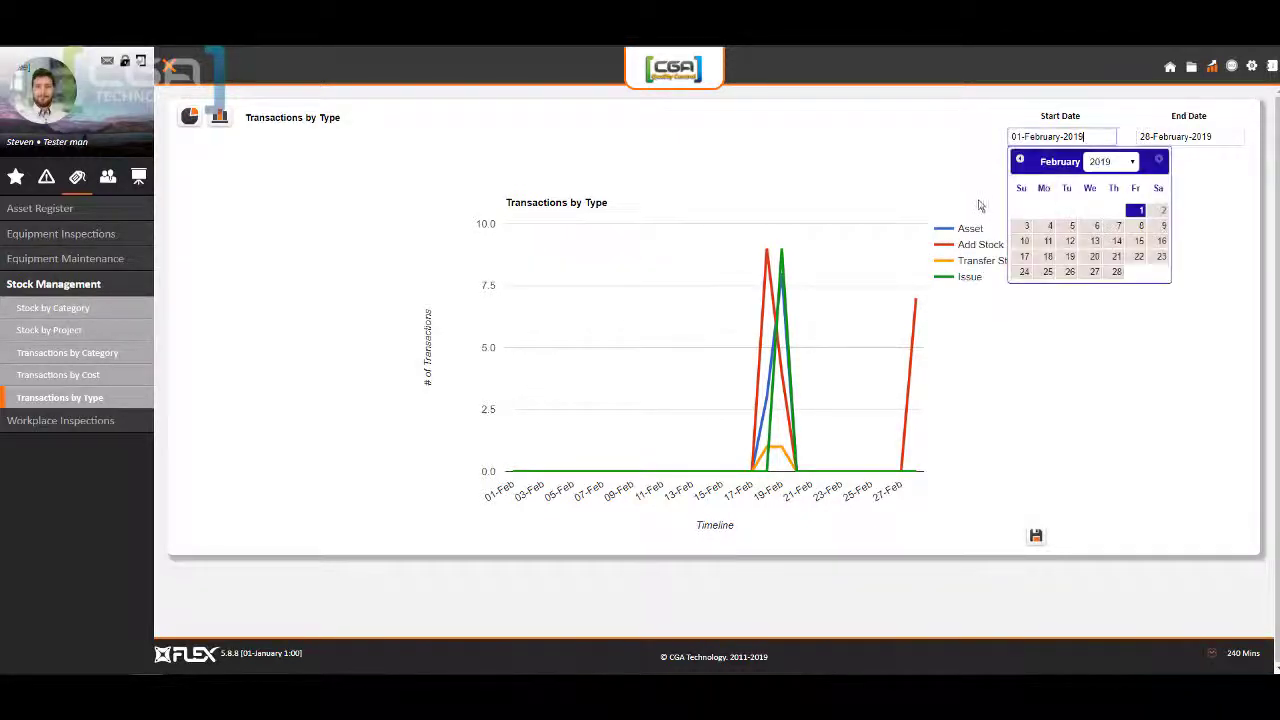
left_click(1022, 165)
left_click(1067, 210)
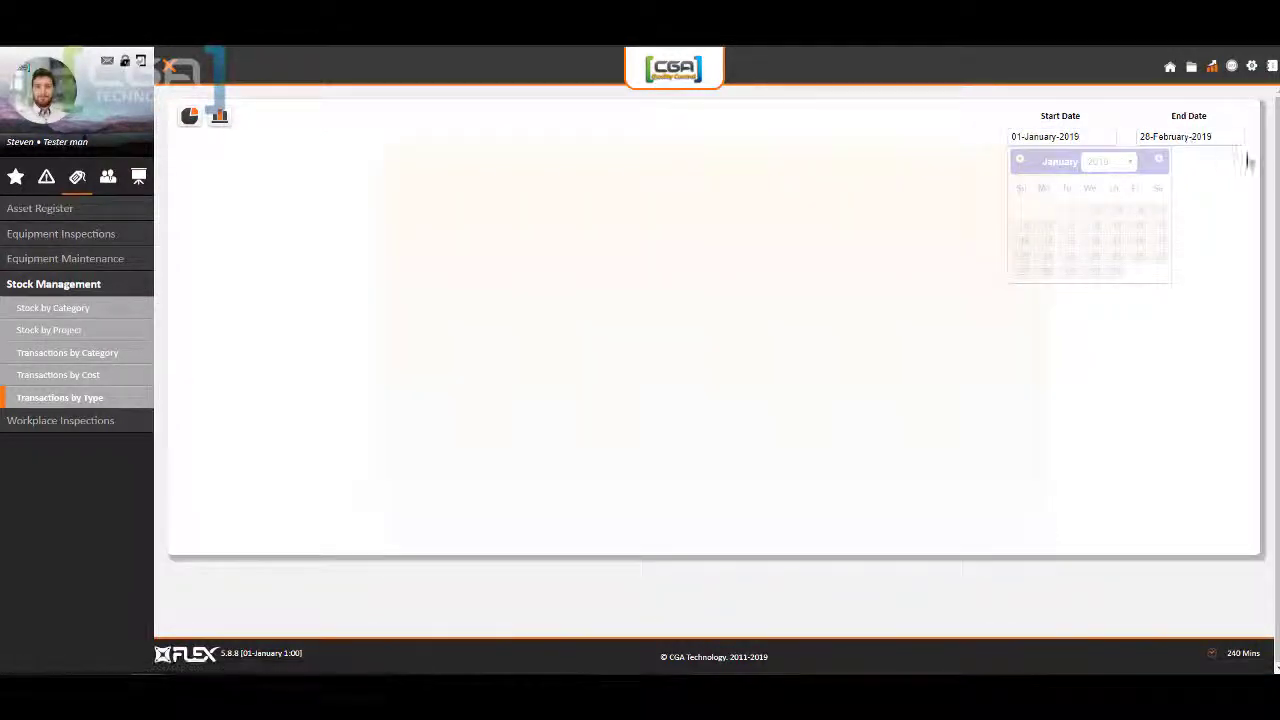
left_click(1205, 137)
left_click(1272, 159)
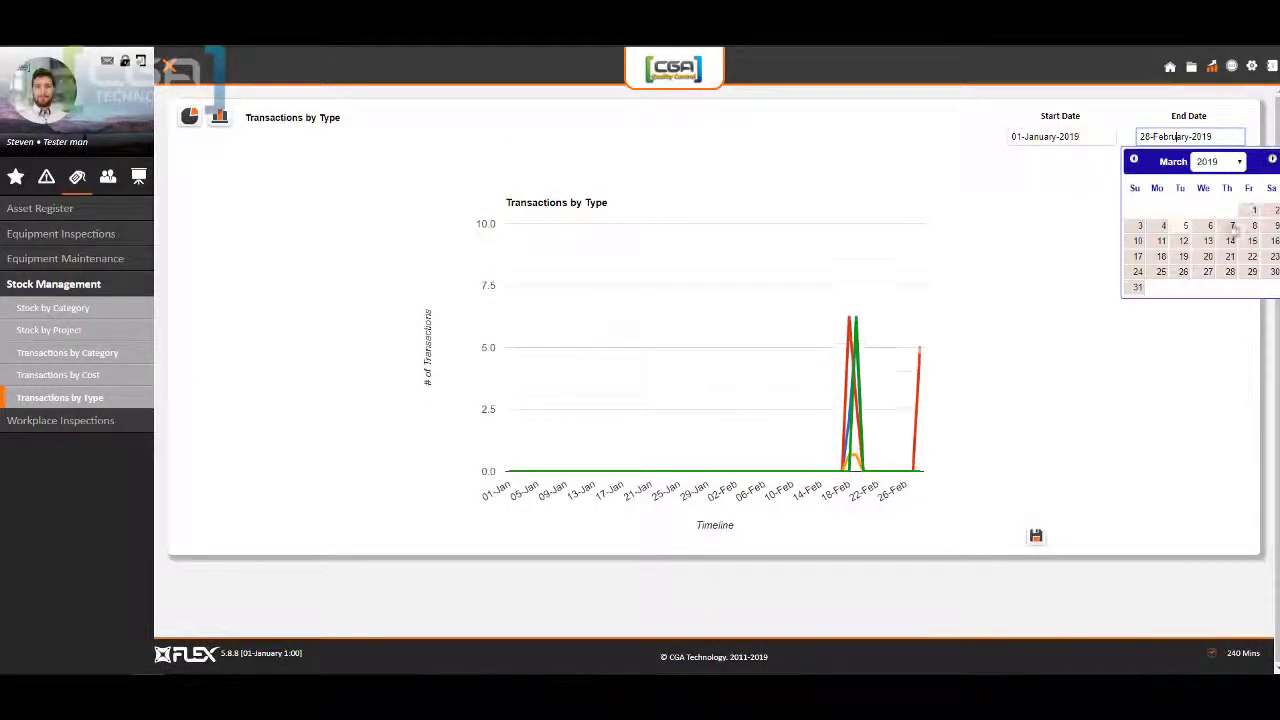
left_click(1138, 287)
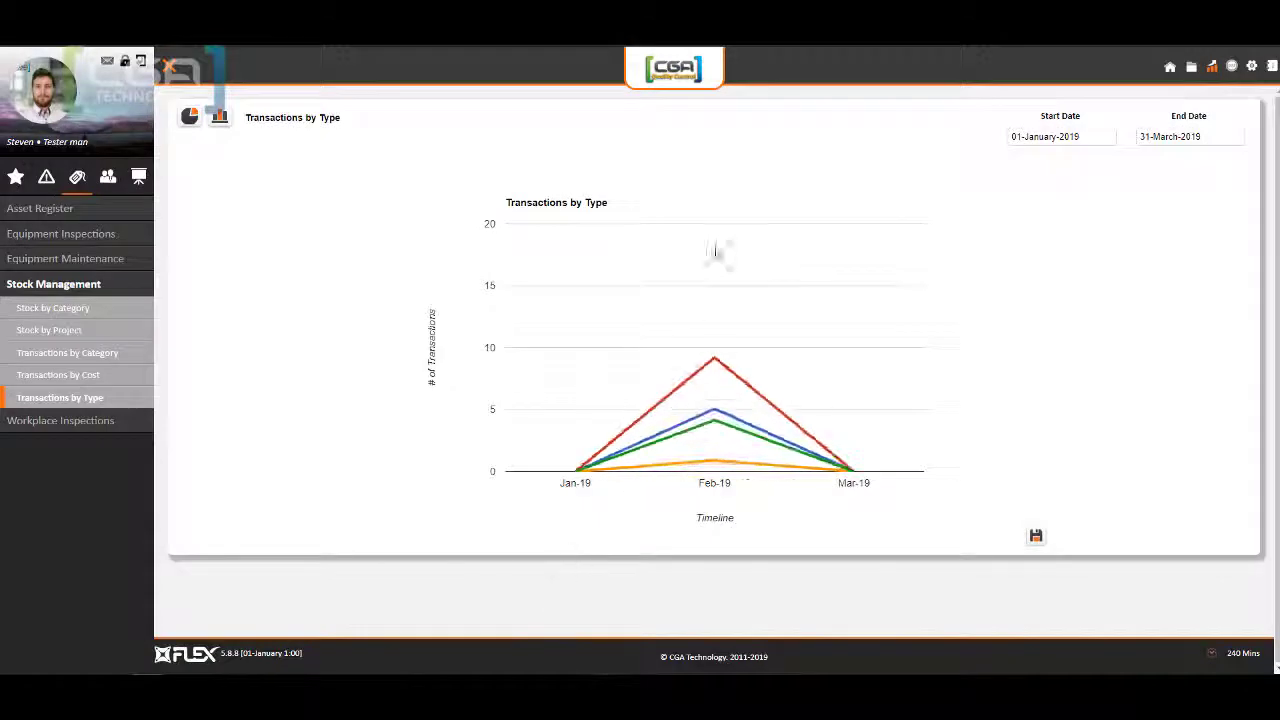